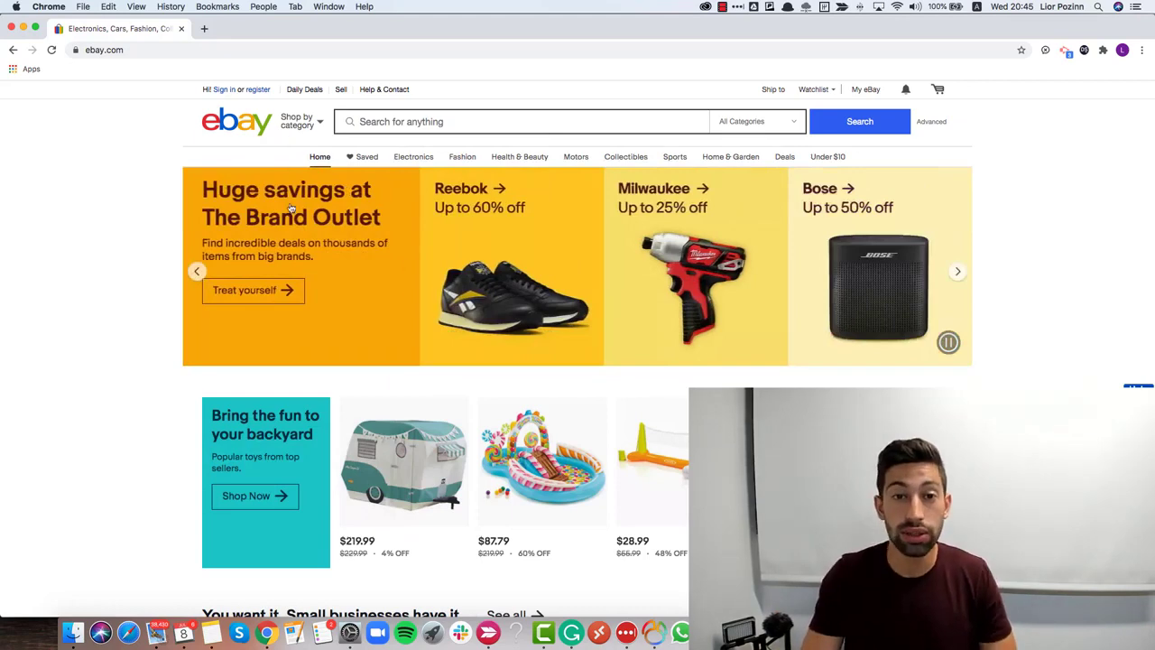
- Find the Security Center link in the eBay homepage footer and open that page
{"action": "scroll", "coordinate": [496, 338], "scroll_direction": "down", "scroll_amount": 15}
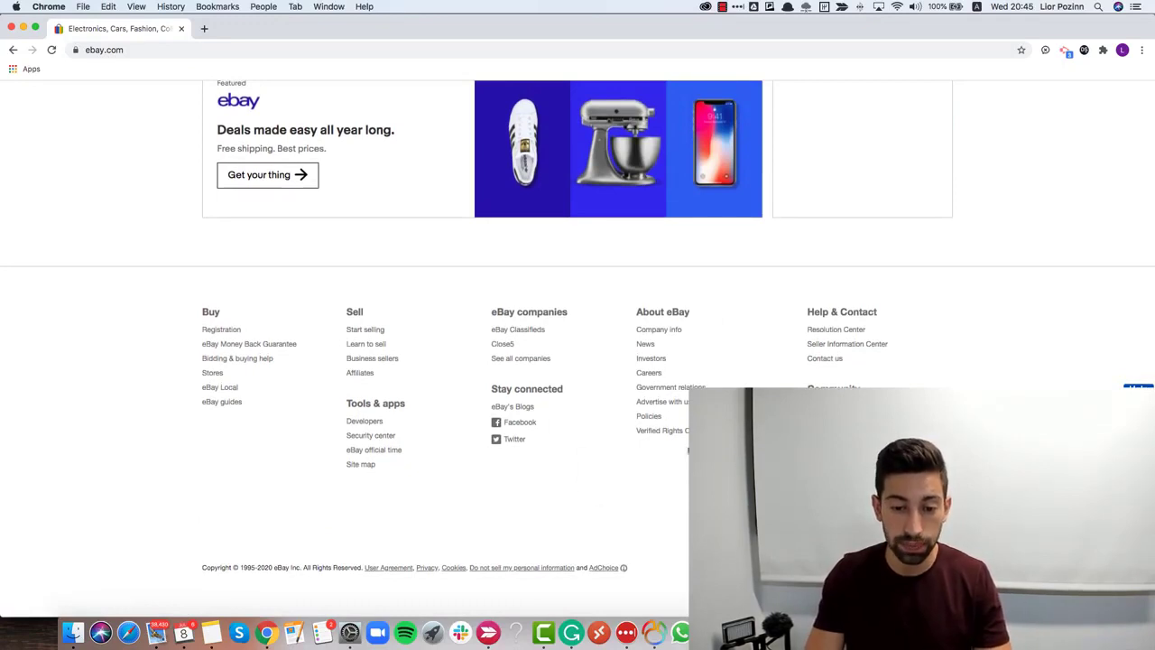
{"action": "key", "text": "super+f"}
{"action": "type", "text": "sec"}
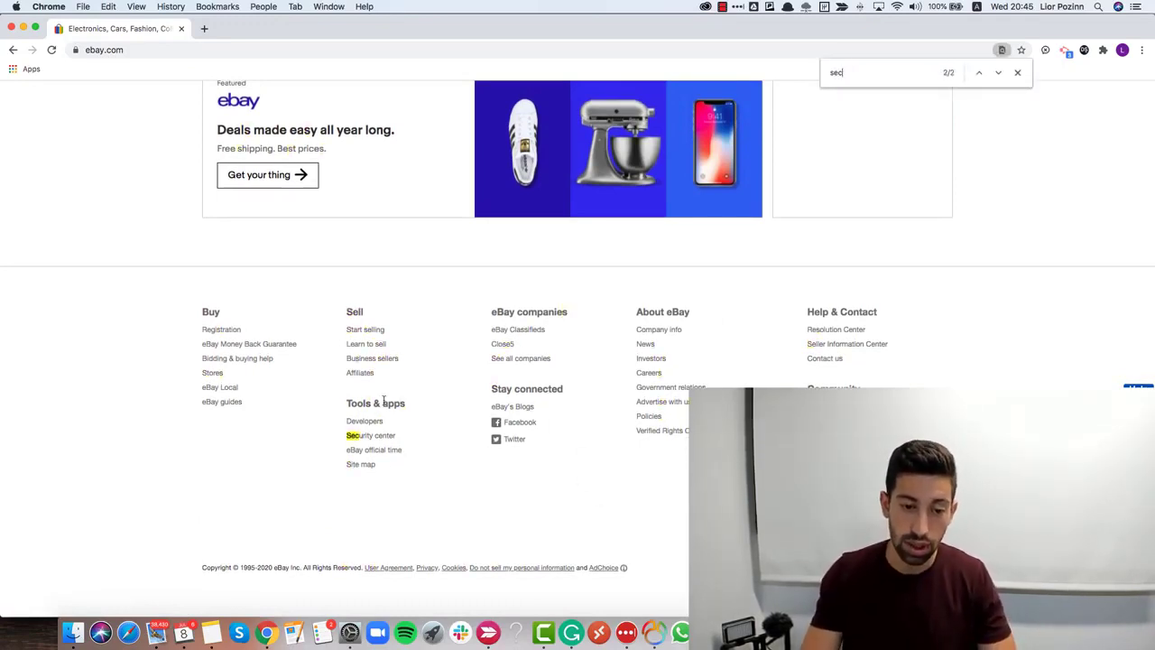
{"action": "left_click_drag", "start_coordinate": [410, 407], "coordinate": [361, 404]}
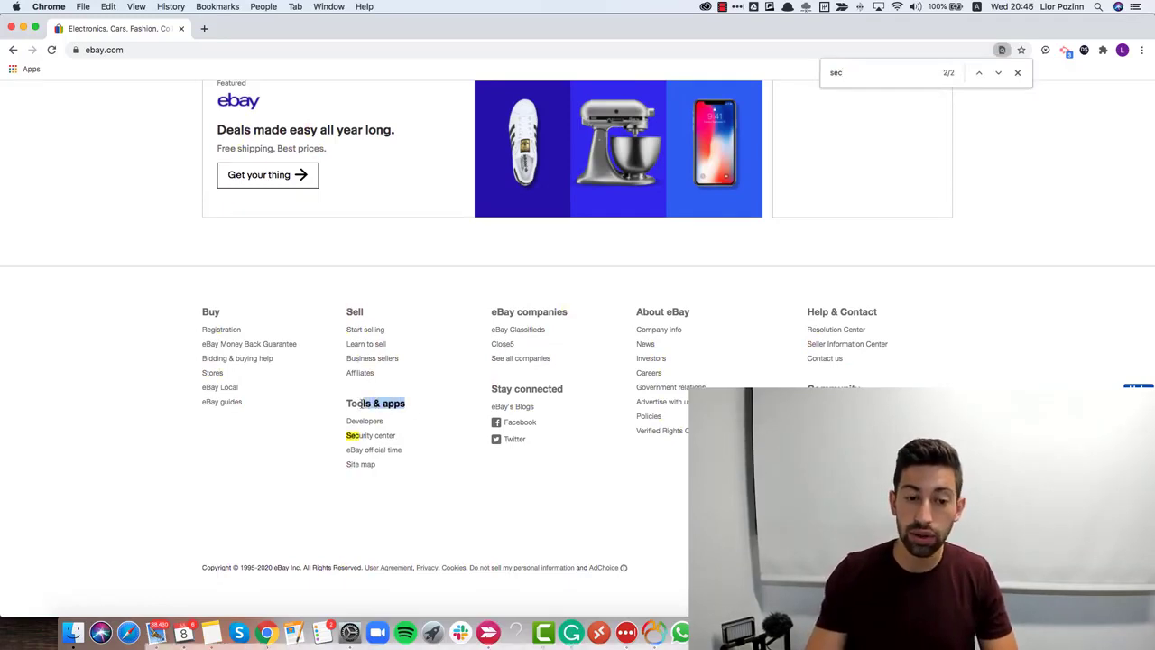
{"action": "left_click", "coordinate": [372, 440]}
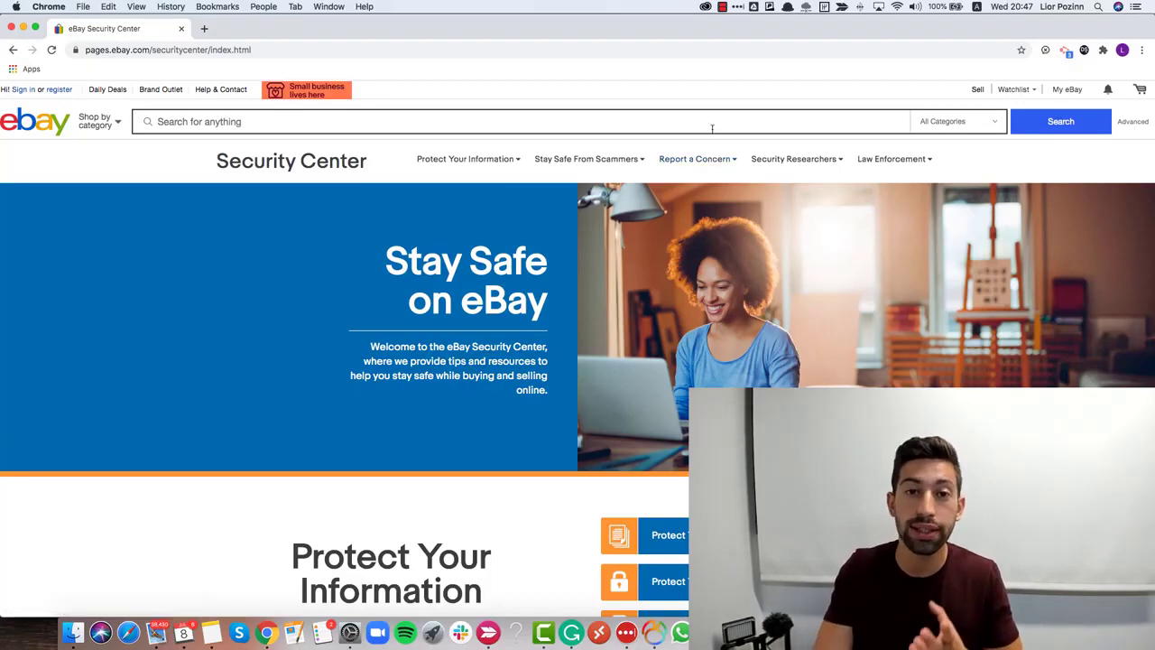
{"action": "left_click", "coordinate": [261, 120]}
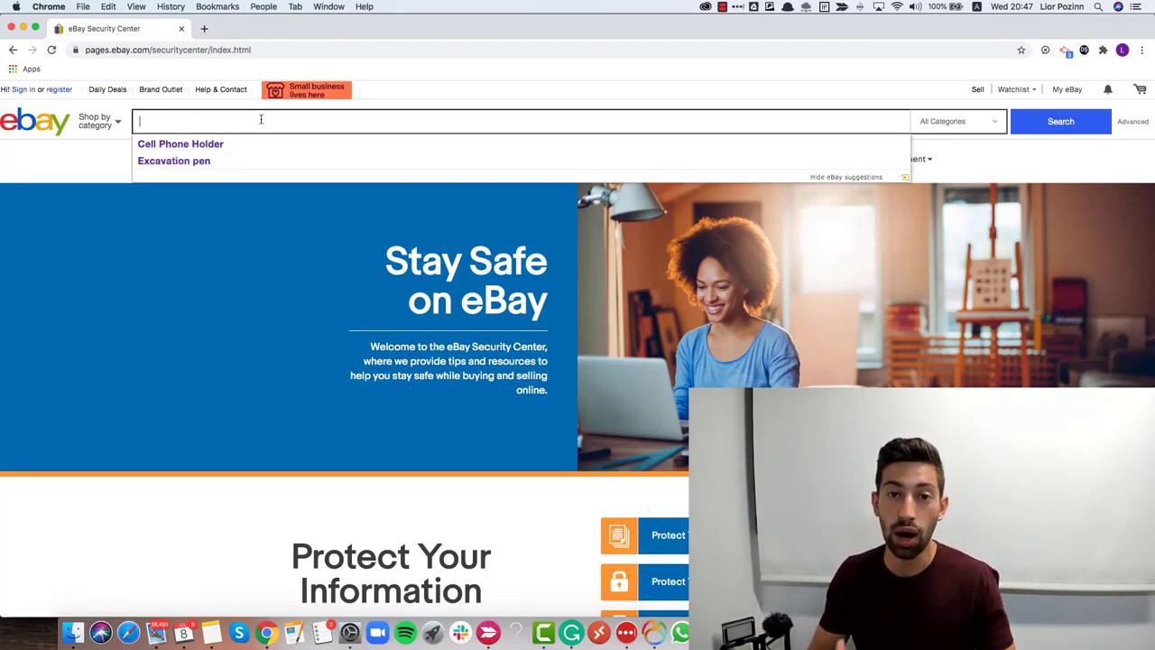
{"action": "left_click", "coordinate": [622, 270]}
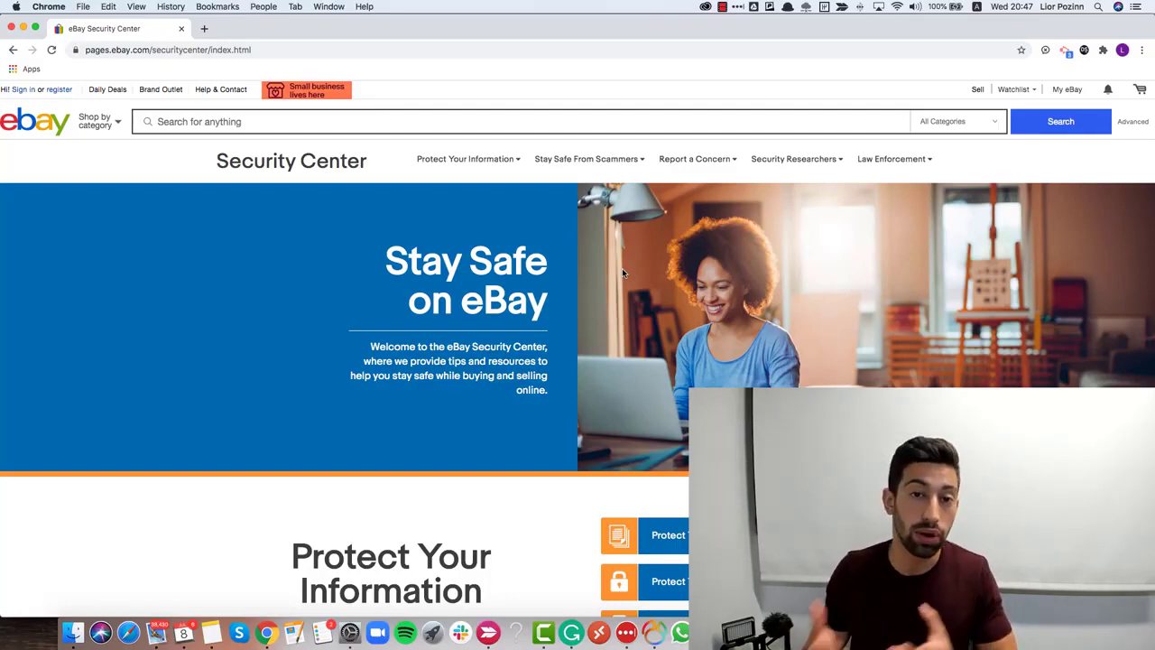
- Open Amazon in a new browser tab and search it for the suggested phrase "cell phone stand"
{"action": "key", "text": "super+t"}
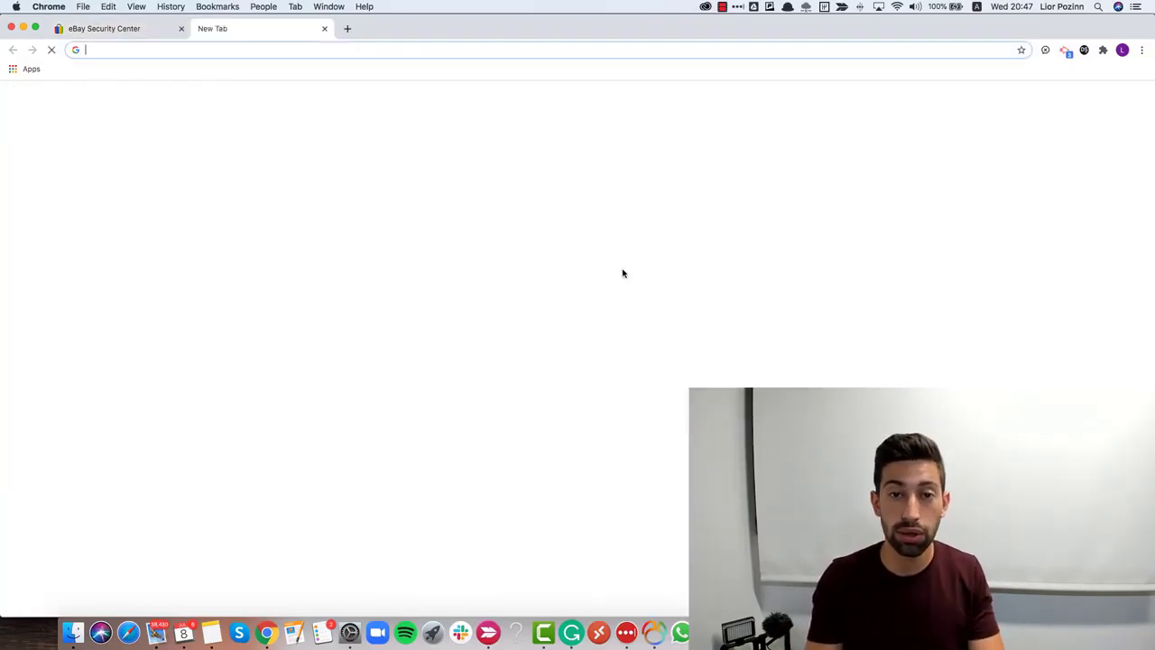
{"action": "type", "text": "amaz"}
{"action": "key", "text": "Return"}
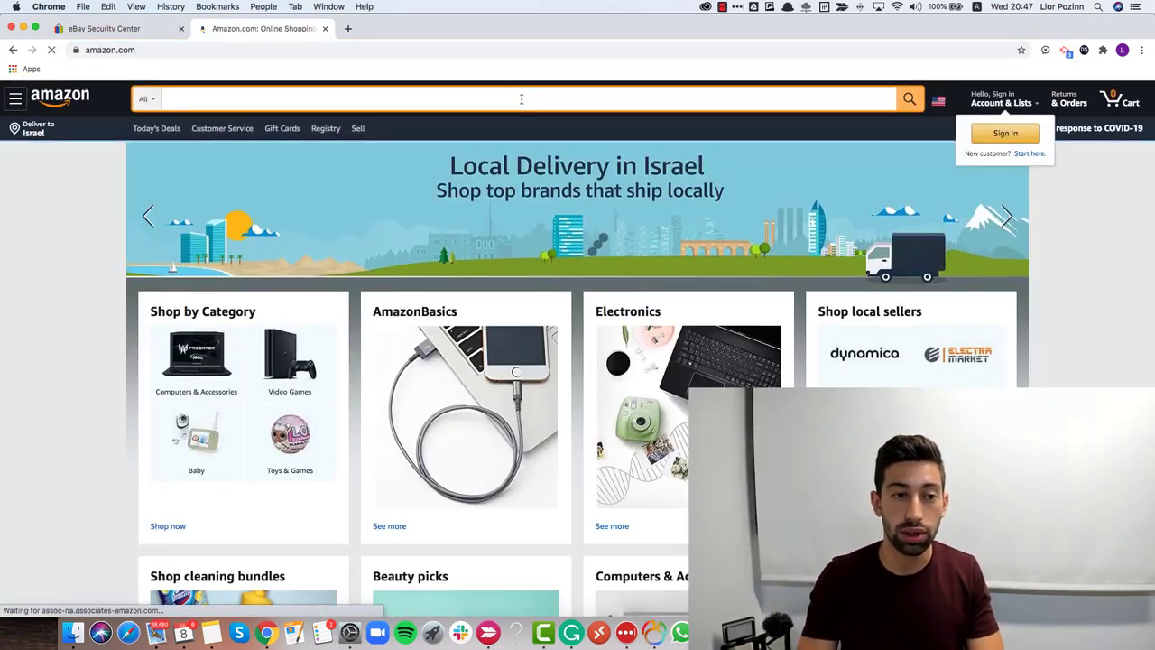
{"action": "right_click", "coordinate": [524, 97]}
{"action": "left_click", "coordinate": [493, 105]}
{"action": "type", "text": "CELL PH"}
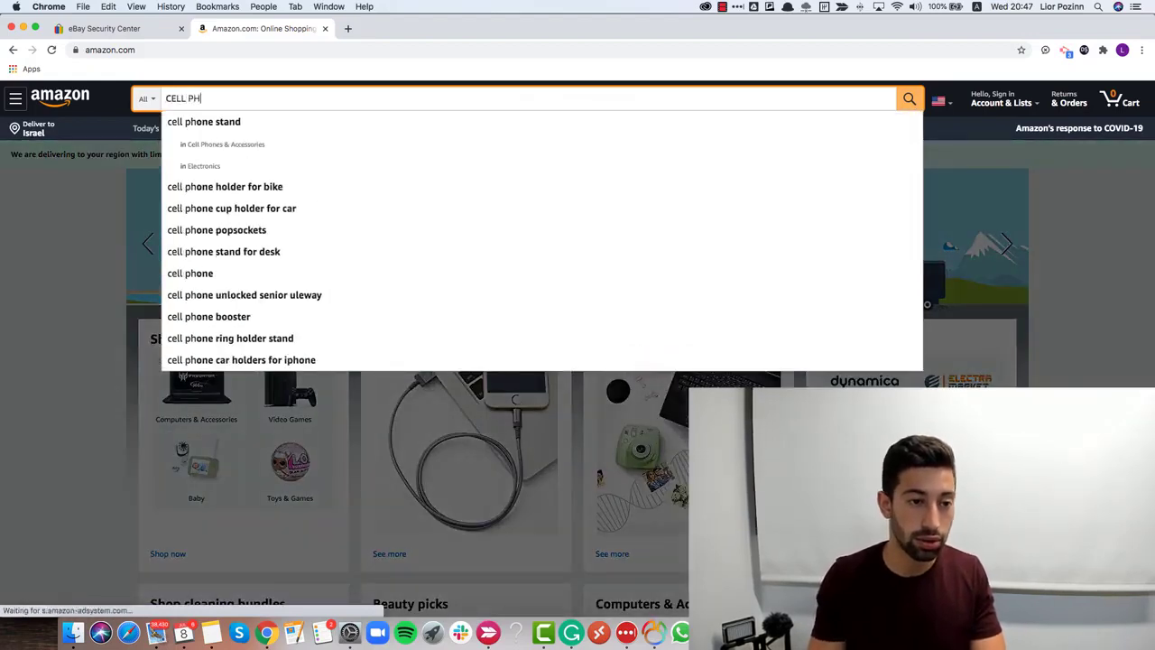
{"action": "key", "text": "Down"}
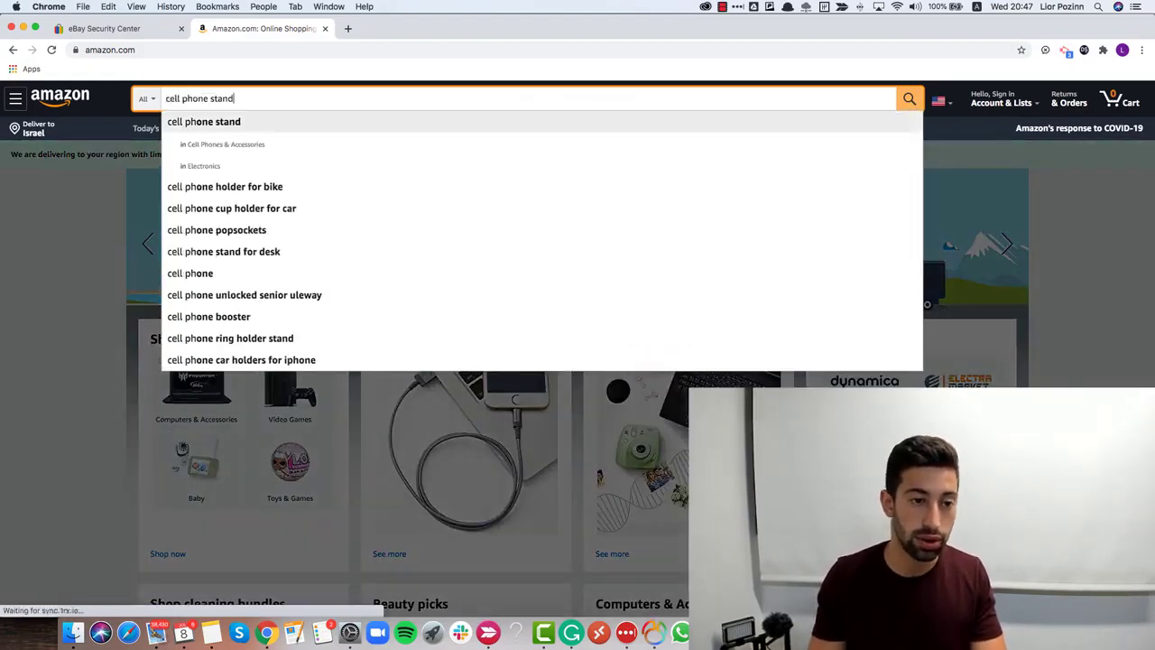
{"action": "key", "text": "Return"}
- Change the Amazon search to "cell phone holder", run it, and copy the search phrase
{"action": "double_click", "coordinate": [252, 98]}
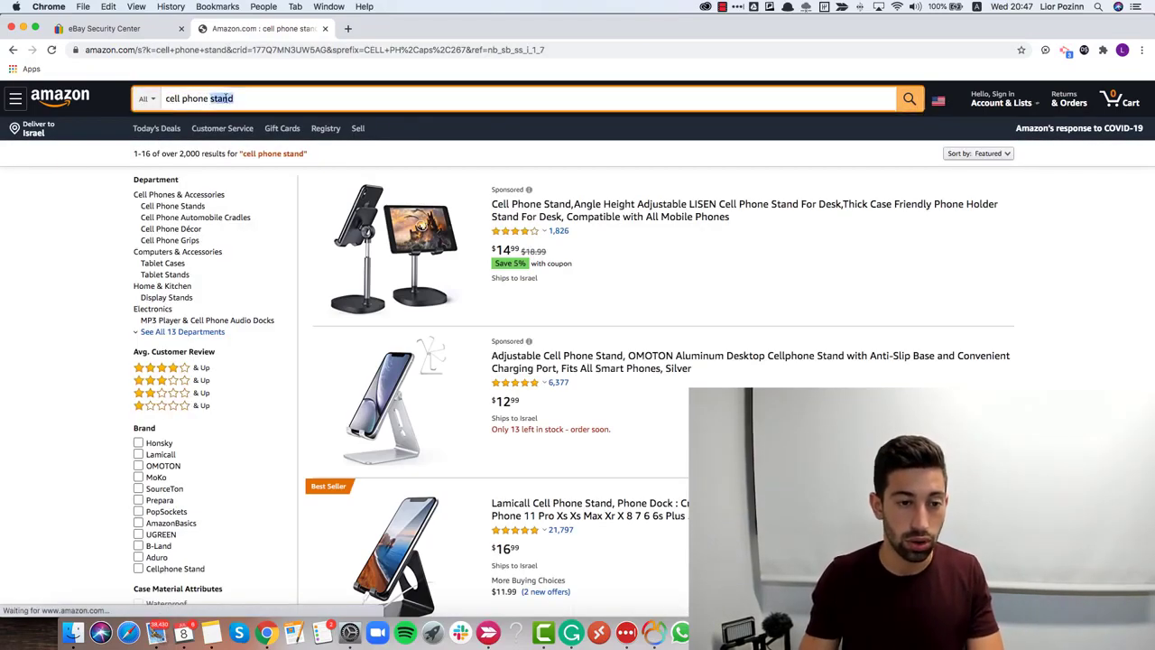
{"action": "type", "text": "holder"}
{"action": "key", "text": "Return"}
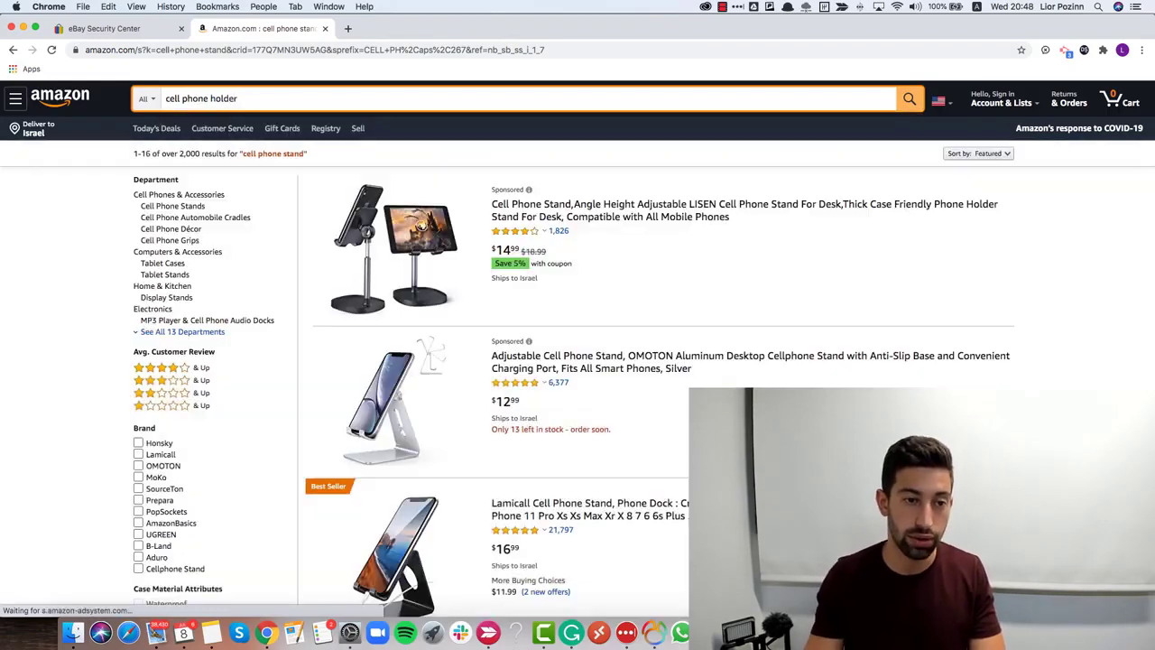
{"action": "left_click", "coordinate": [248, 99]}
{"action": "key", "text": "super+a"}
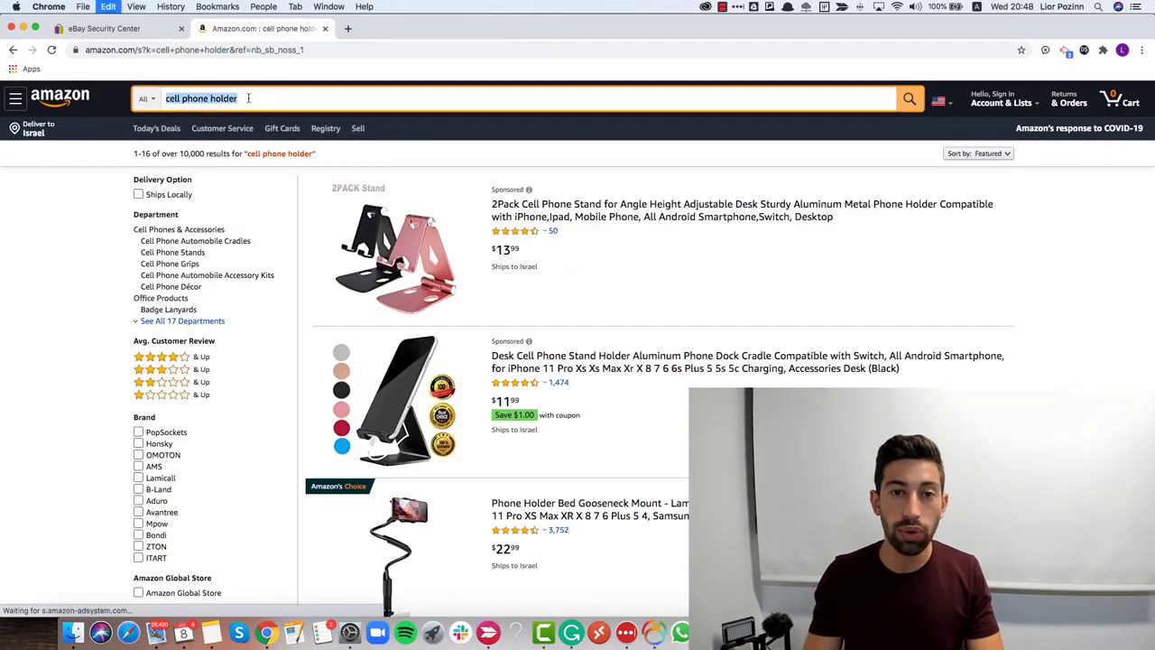
{"action": "key", "text": "super+c"}
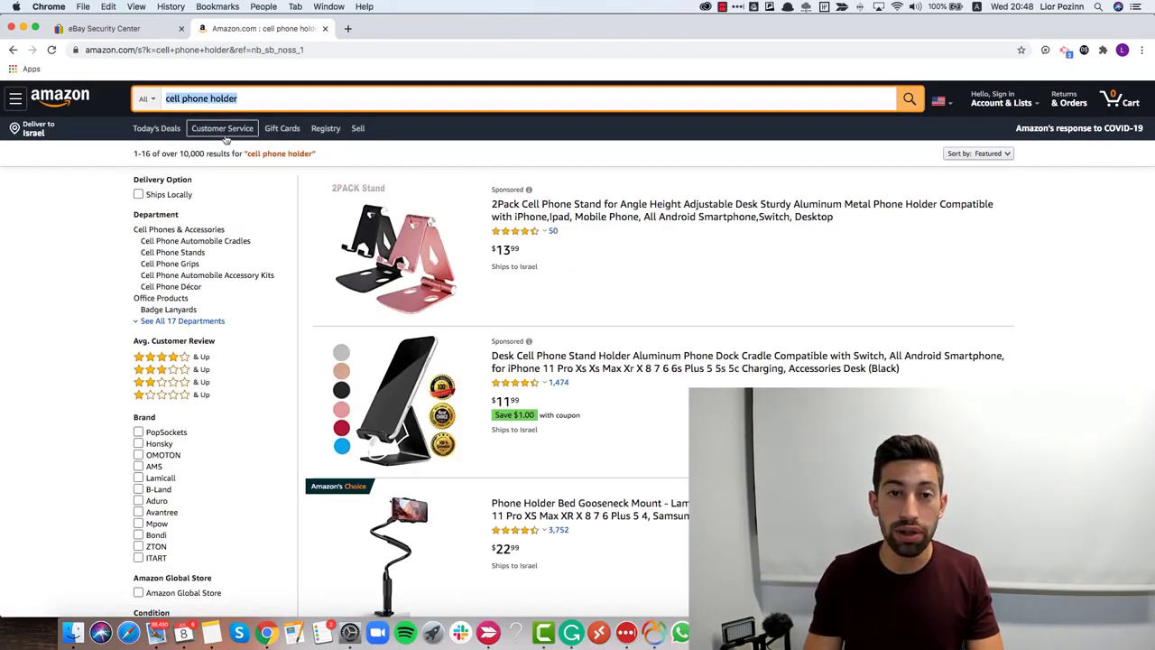
- Paste the copied phrase into the search box of the eBay Security Center page and review the suggested keywords
{"action": "left_click", "coordinate": [113, 28]}
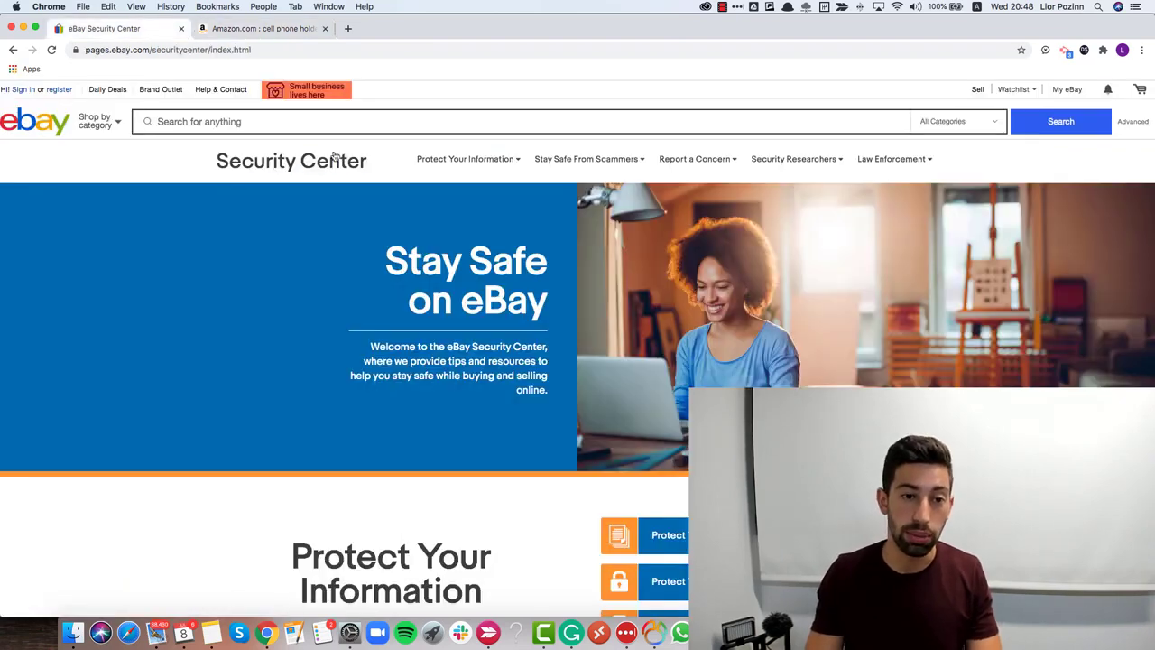
{"action": "left_click", "coordinate": [343, 125]}
{"action": "key", "text": "super+v"}
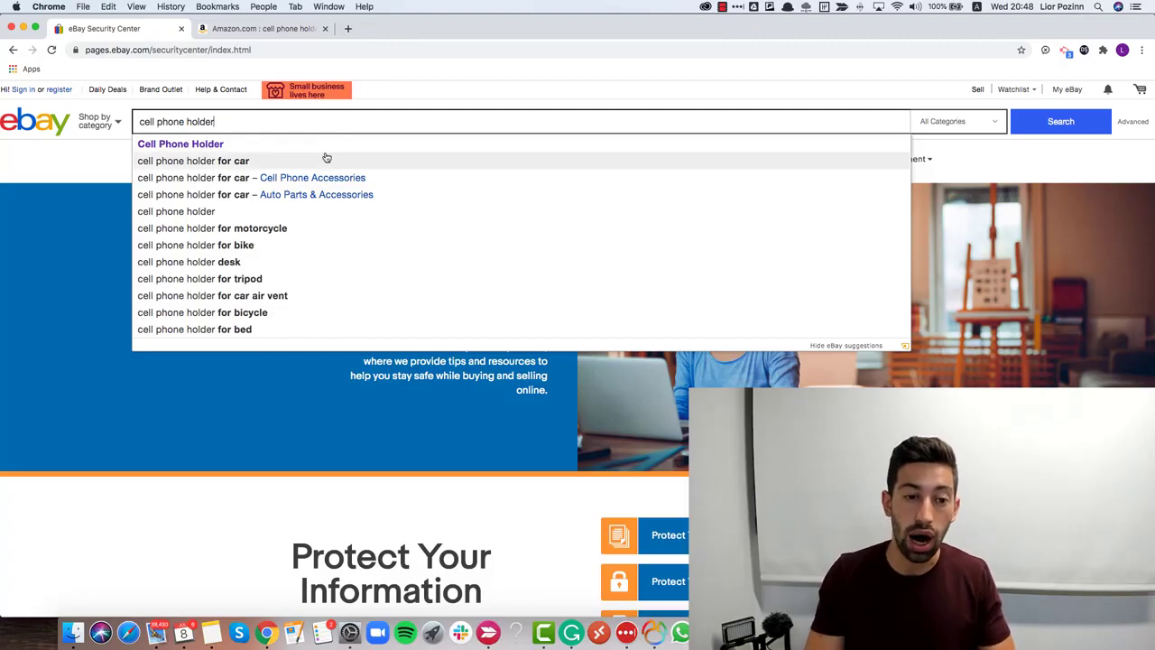
{"action": "scroll", "coordinate": [325, 157], "scroll_direction": "down", "scroll_amount": 1}
{"action": "scroll", "coordinate": [327, 158], "scroll_direction": "up", "scroll_amount": 1}
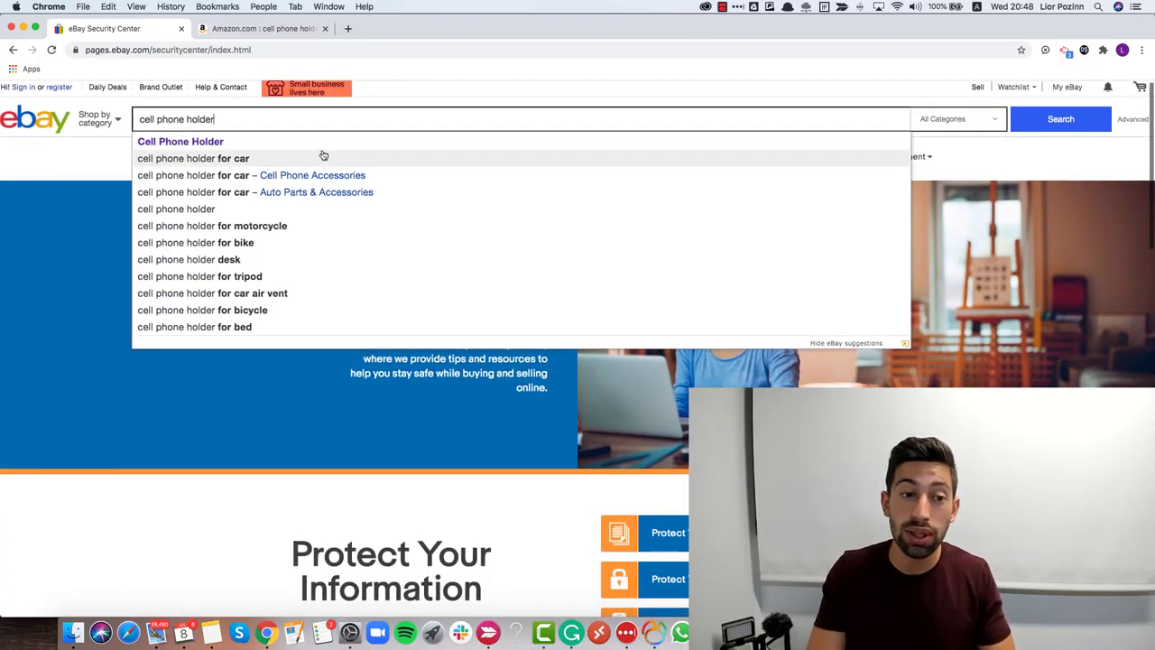
{"action": "scroll", "coordinate": [325, 152], "scroll_direction": "down", "scroll_amount": 1}
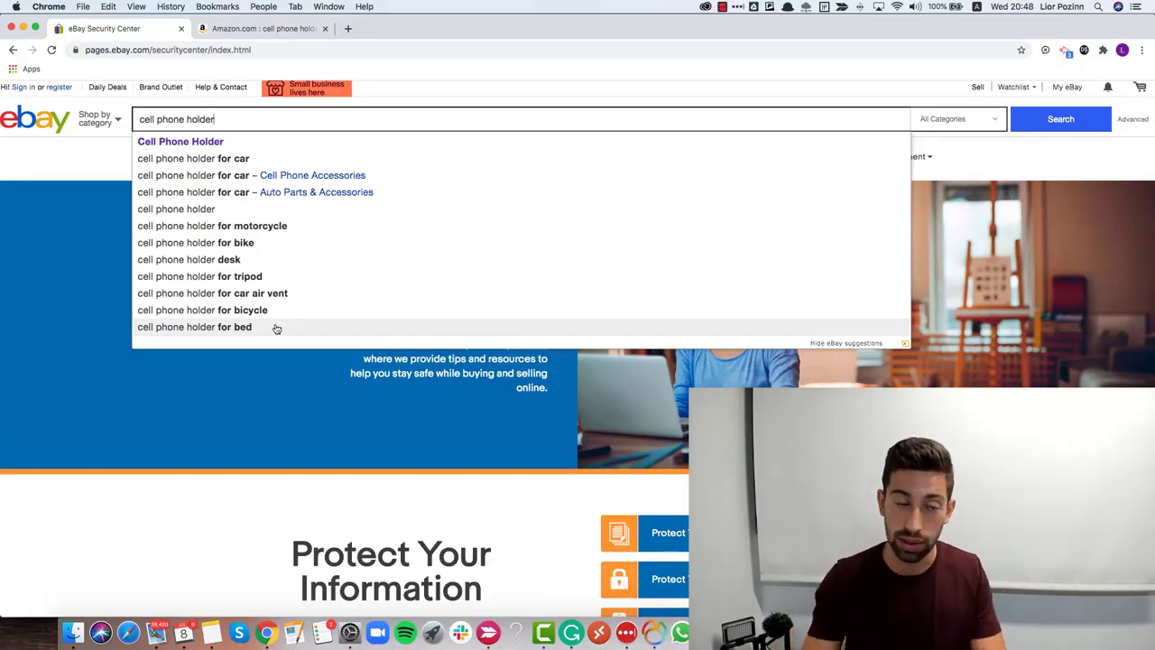
- Open the eBay homepage in a new browser tab and paste "cell phone holder" into its search box
{"action": "key", "text": "super+t"}
{"action": "type", "text": "eba"}
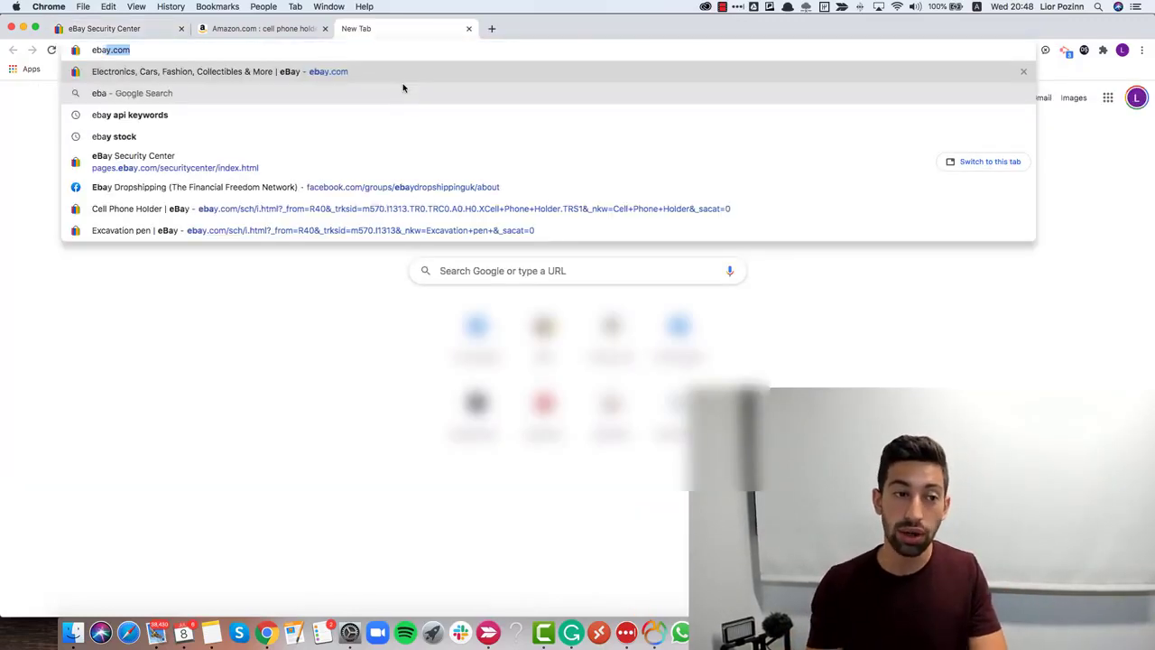
{"action": "key", "text": "Return"}
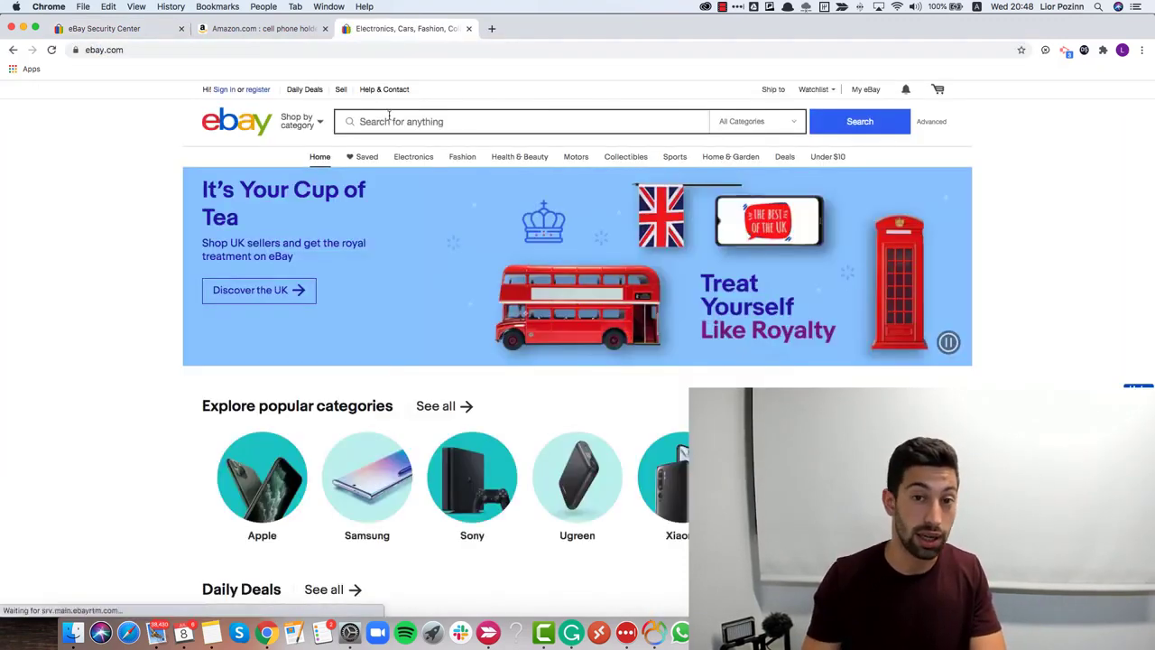
{"action": "left_click", "coordinate": [389, 114]}
{"action": "type", "text": "a"}
{"action": "key", "text": "BackSpace"}
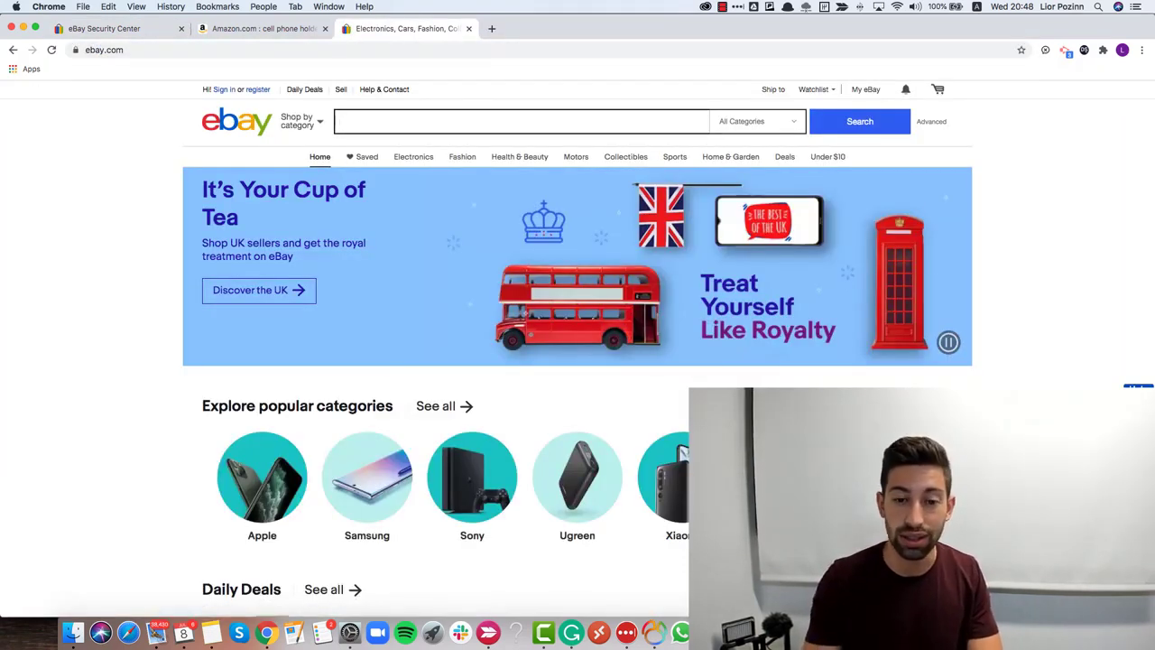
{"action": "key", "text": "super+v"}
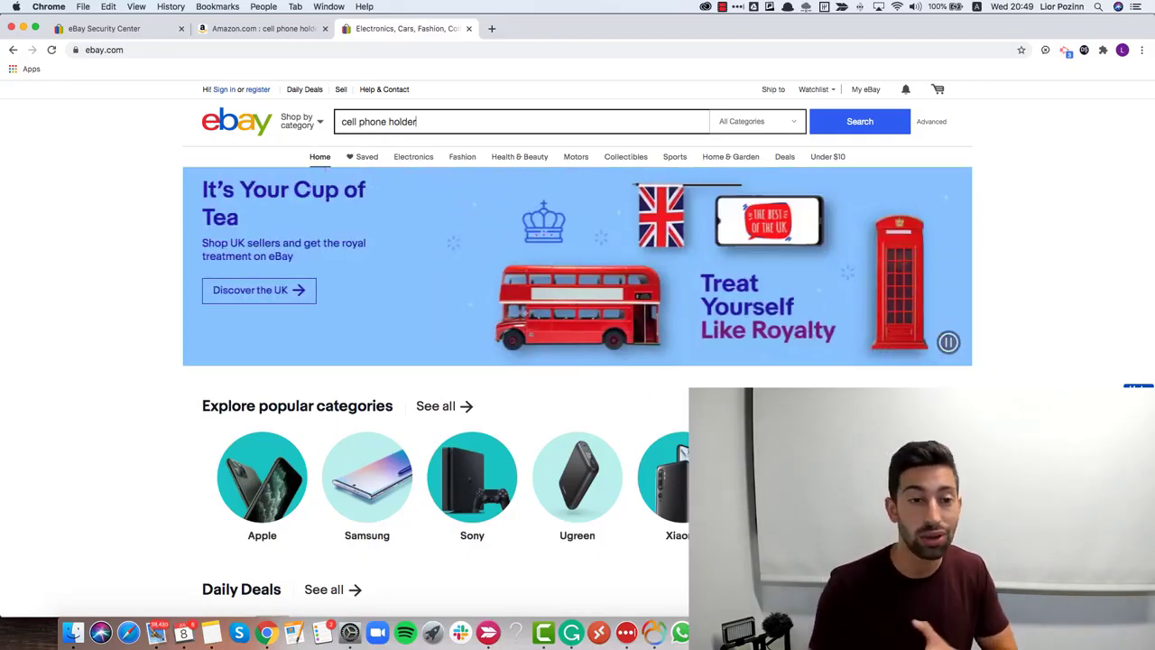
{"action": "left_click_drag", "start_coordinate": [417, 121], "coordinate": [341, 122]}
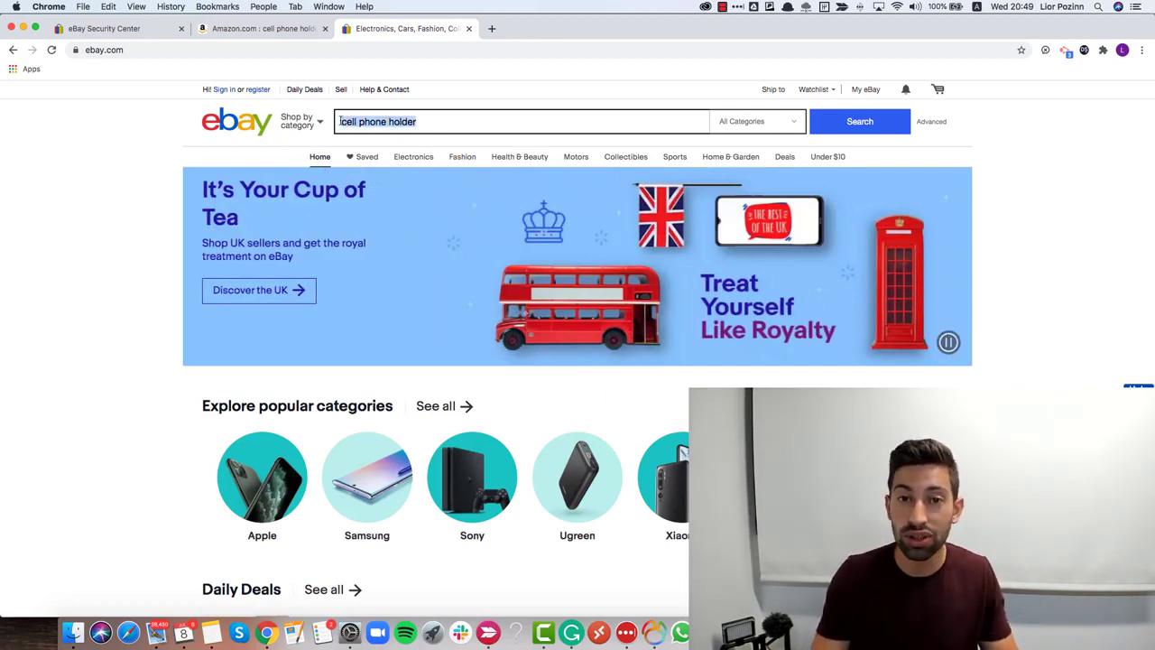
{"action": "left_click", "coordinate": [433, 121]}
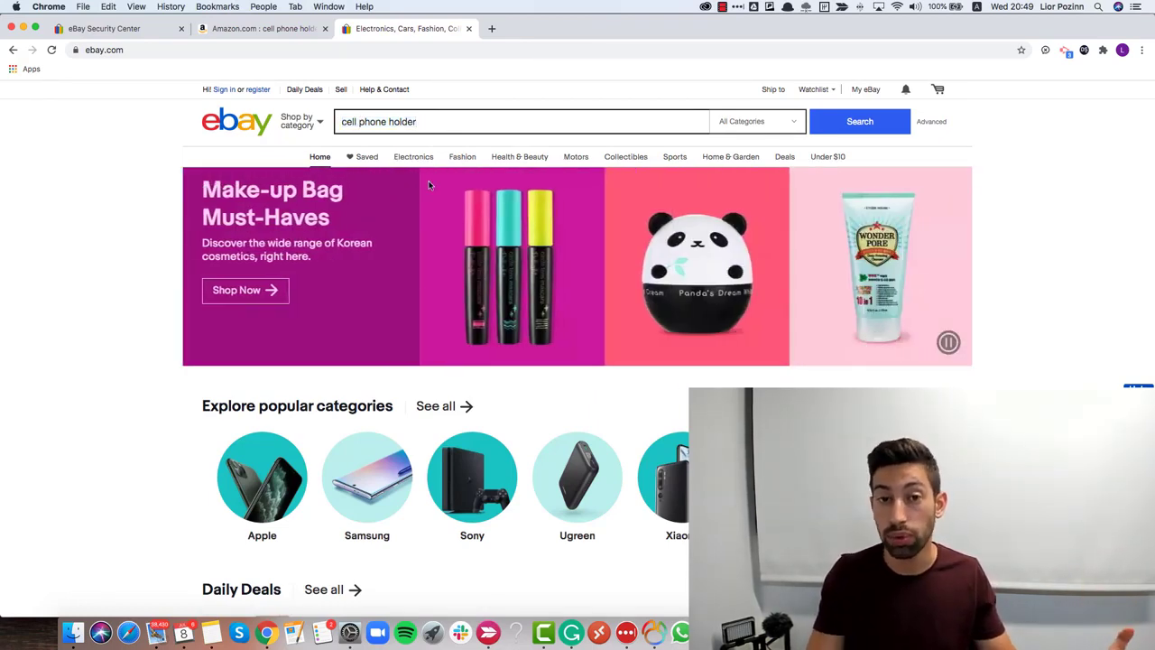
{"action": "scroll", "coordinate": [422, 332], "scroll_direction": "down", "scroll_amount": 20}
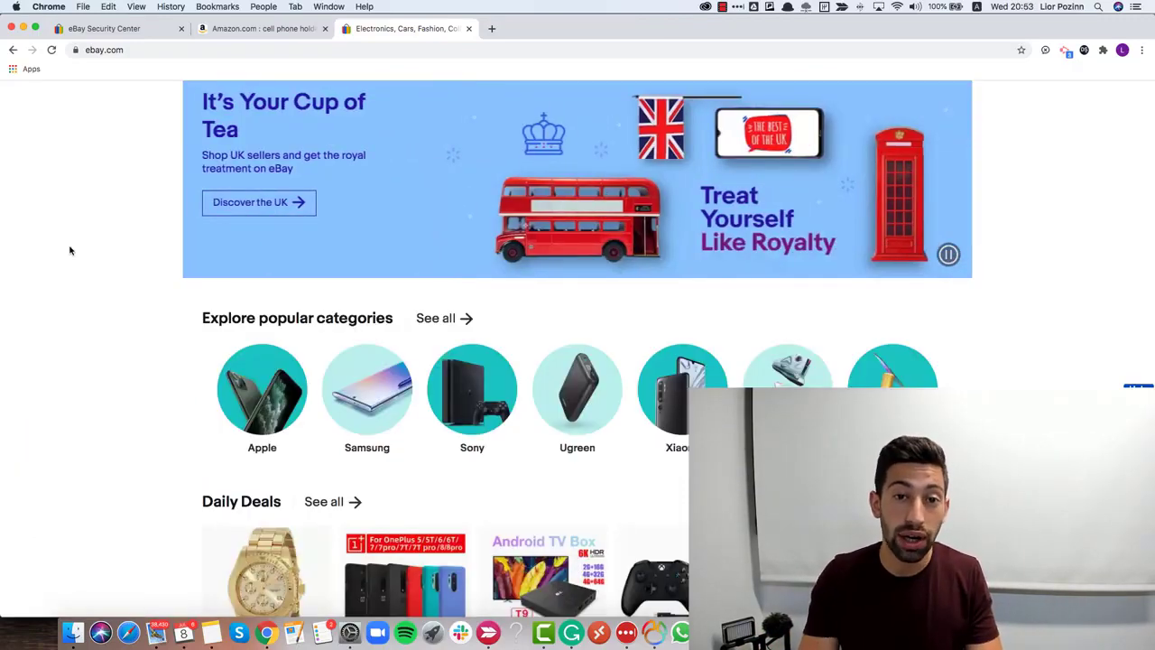
- Search Google for "seotrack keywords tool" in a new browser tab
{"action": "key", "text": "super+t"}
{"action": "left_click", "coordinate": [476, 272]}
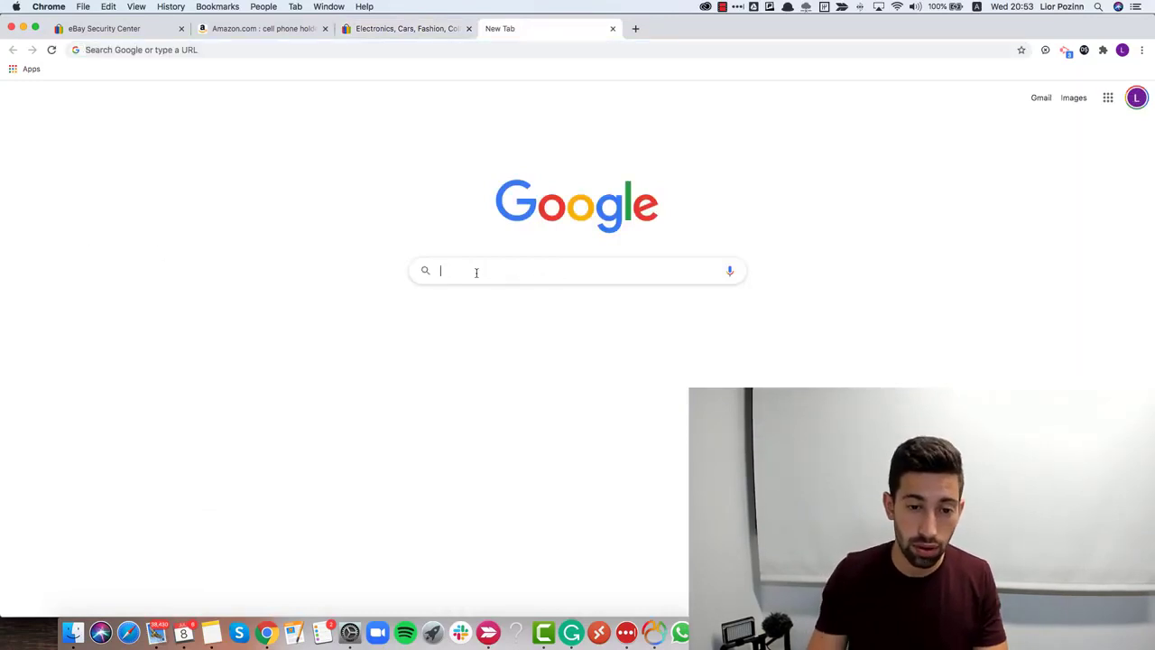
{"action": "type", "text": "seo"}
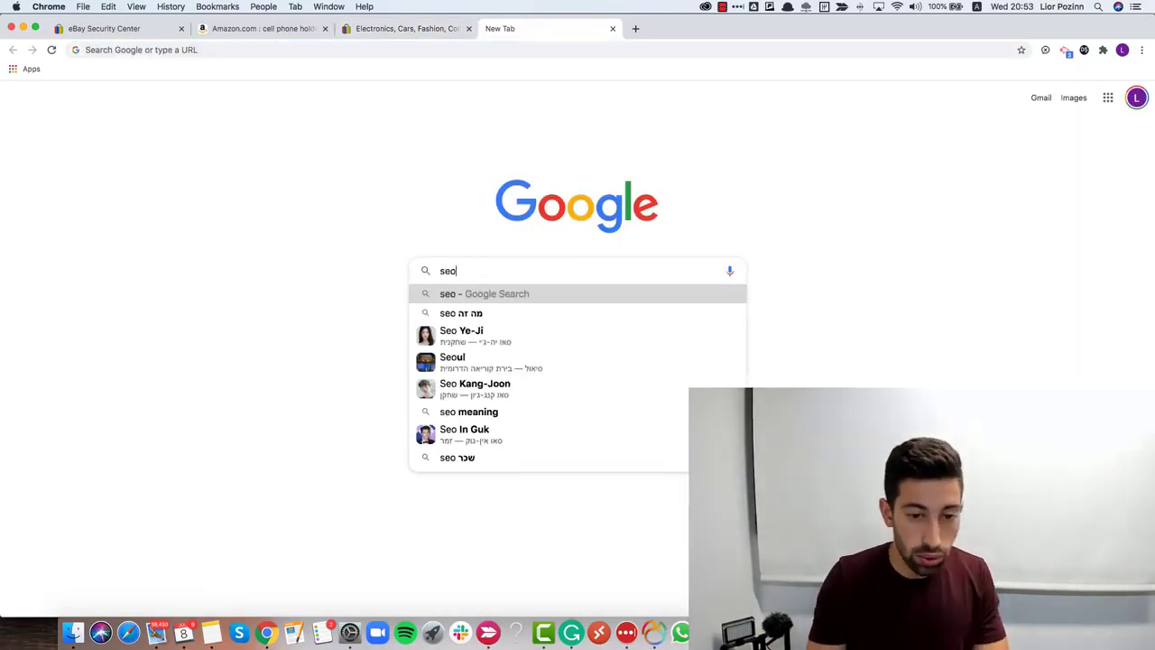
{"action": "type", "text": "track"}
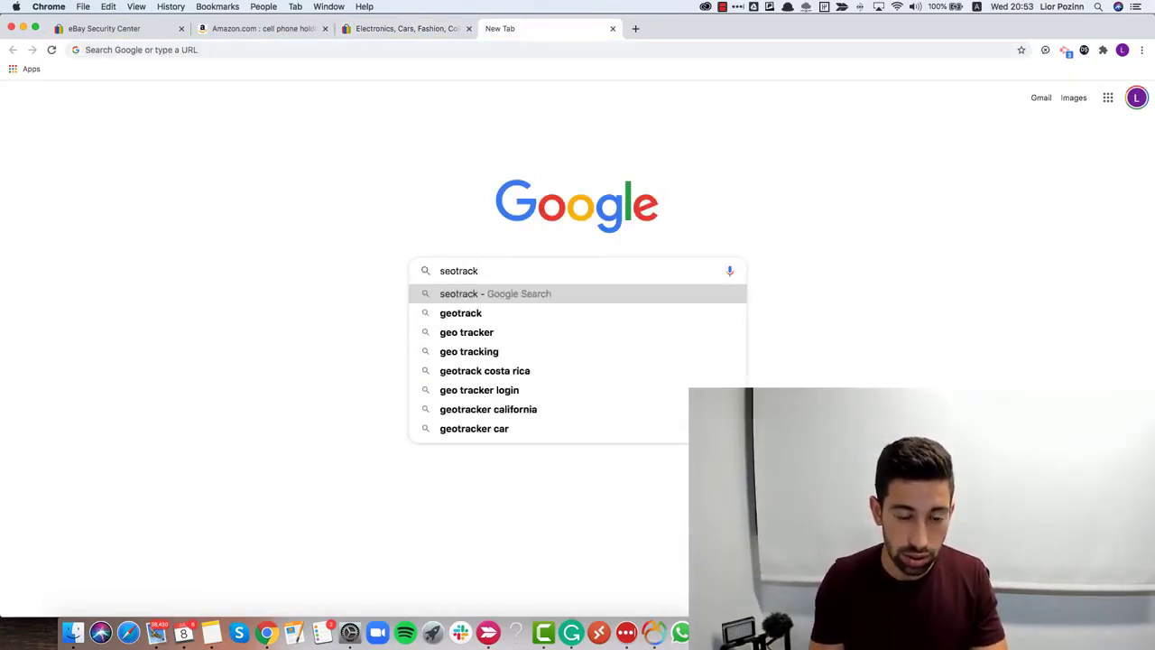
{"action": "type", "text": " keyw"}
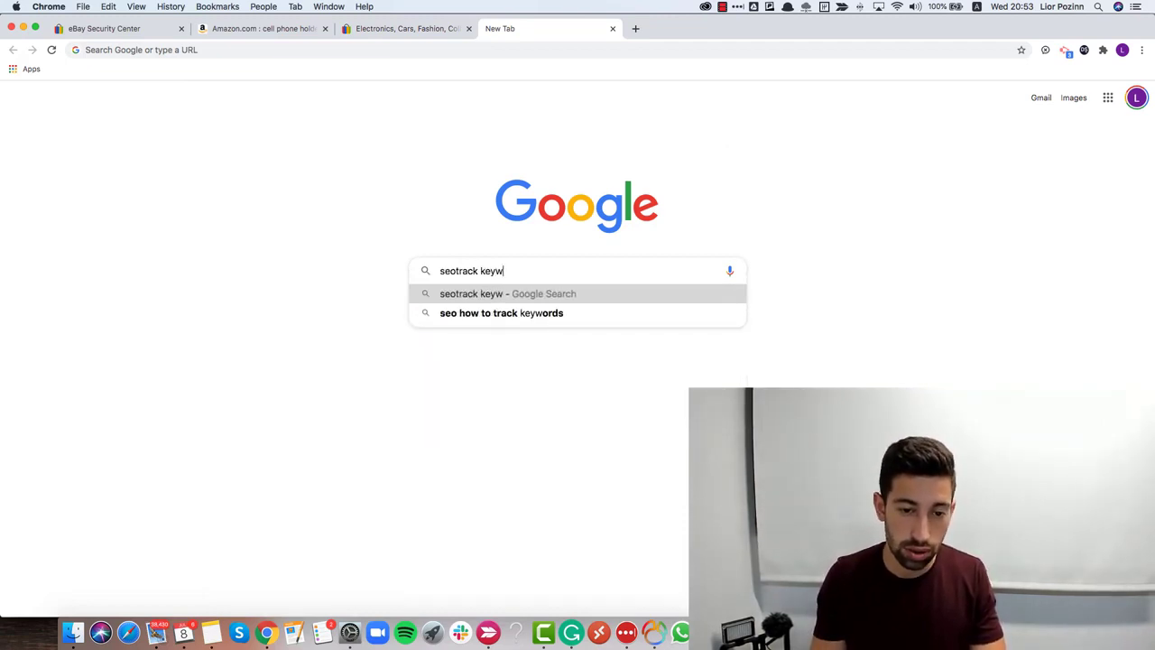
{"action": "type", "text": "ords tool"}
{"action": "key", "text": "Return"}
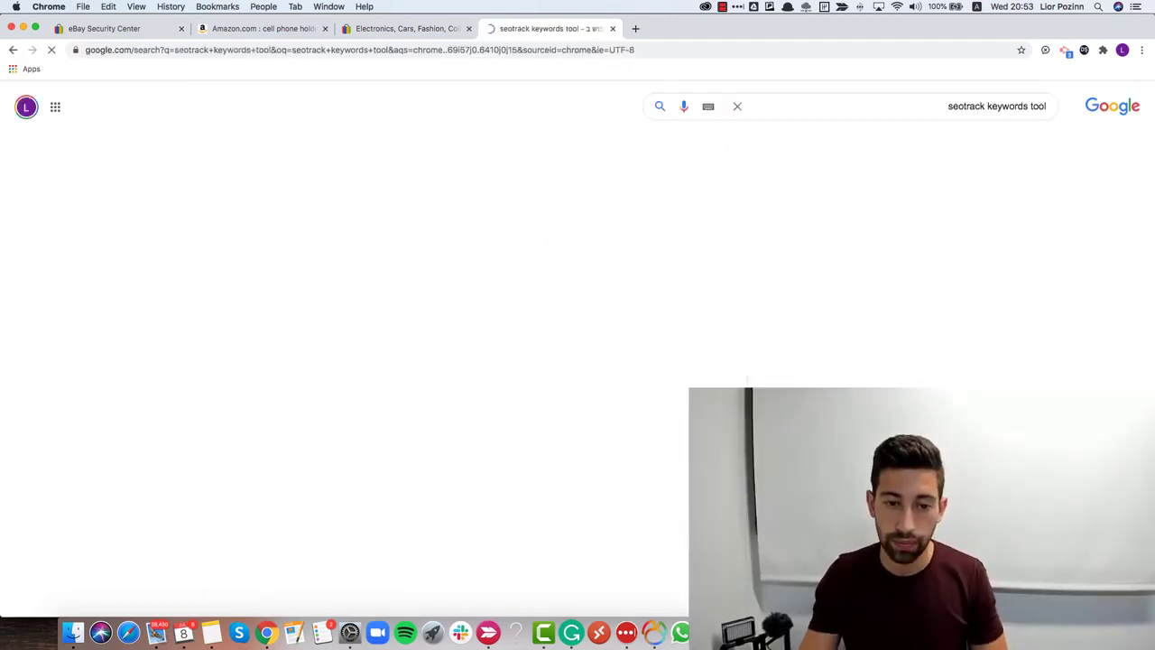
- Open the SeoStack Keyword Tool page in the Chrome Web Store from the search results
{"action": "scroll", "coordinate": [610, 244], "scroll_direction": "down", "scroll_amount": 4}
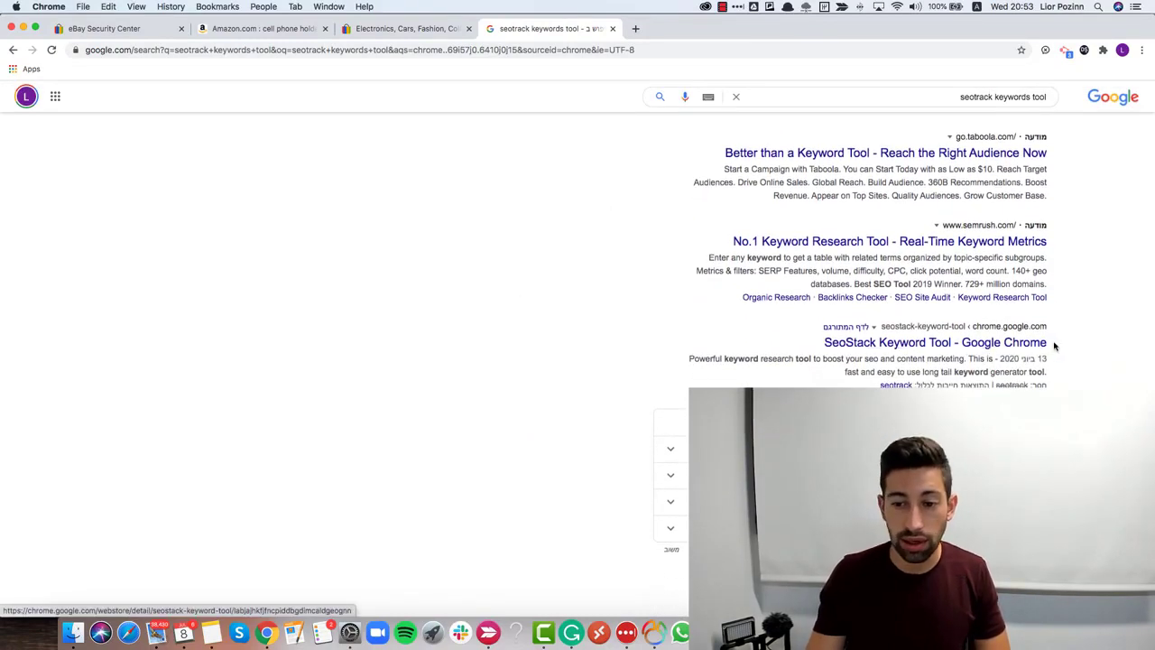
{"action": "left_click_drag", "start_coordinate": [1052, 343], "coordinate": [820, 341]}
{"action": "left_click", "coordinate": [823, 347]}
{"action": "left_click", "coordinate": [837, 350]}
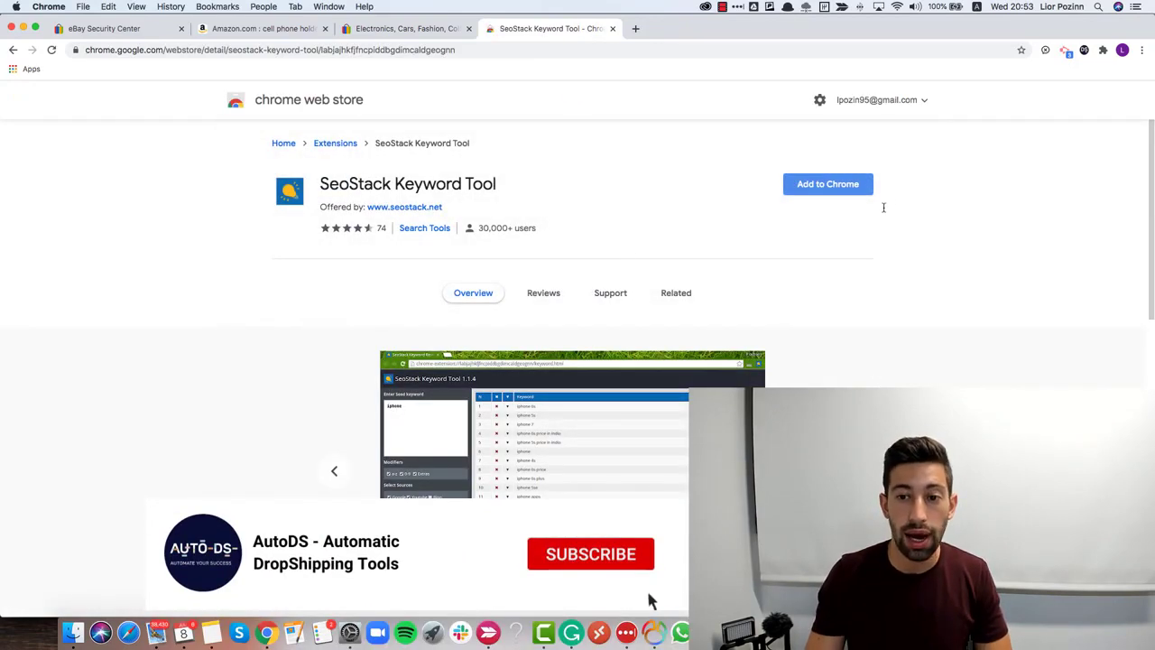
- Add the SeoStack Keyword Tool extension to Chrome and dismiss the installation notice
{"action": "left_click", "coordinate": [853, 185]}
{"action": "left_click", "coordinate": [666, 166]}
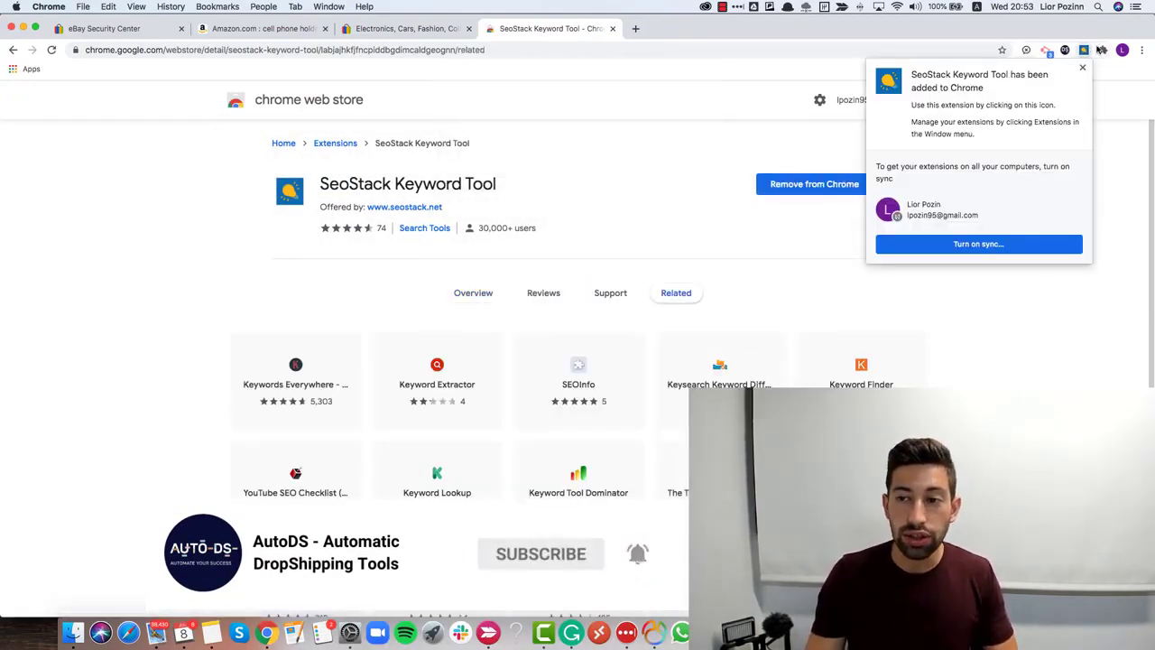
{"action": "left_click", "coordinate": [1083, 68]}
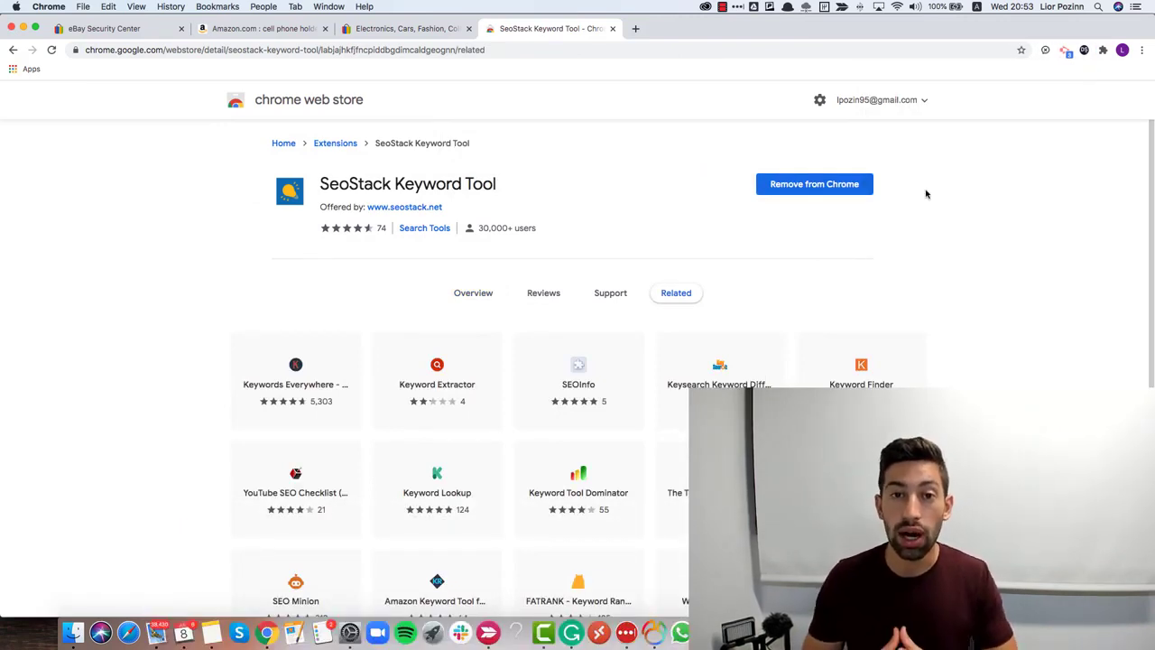
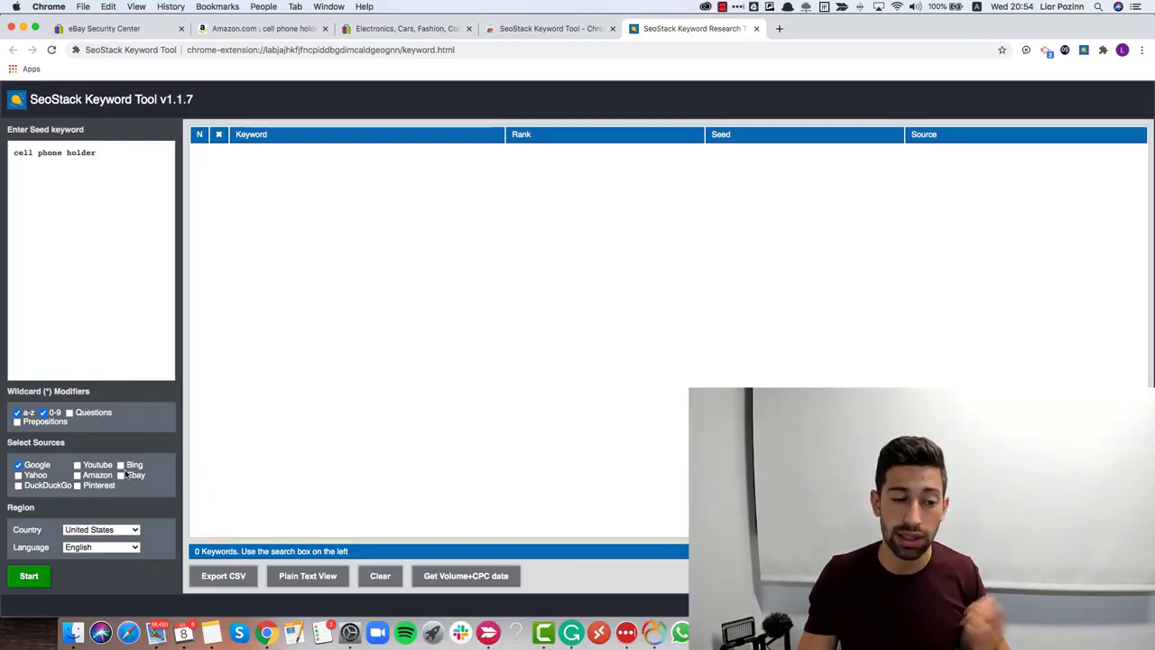
- Set Ebay as the only keyword source, keep United States as the country, and generate keywords for "cell phone holder"
{"action": "left_click", "coordinate": [18, 466]}
{"action": "left_click", "coordinate": [120, 476]}
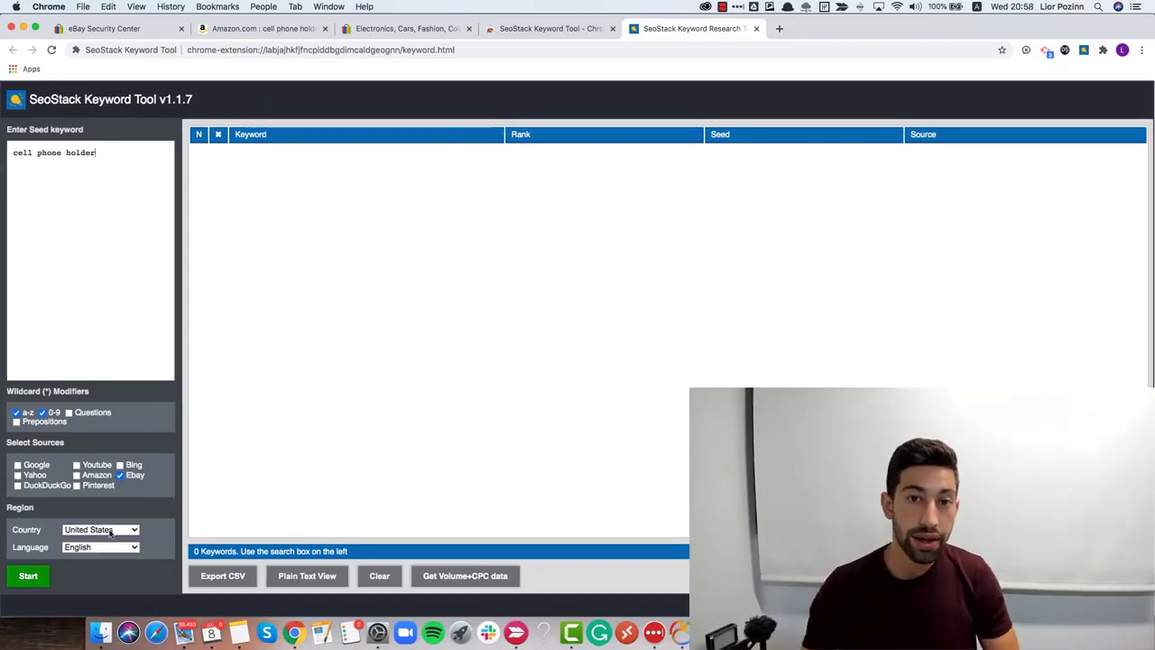
{"action": "left_click", "coordinate": [102, 530]}
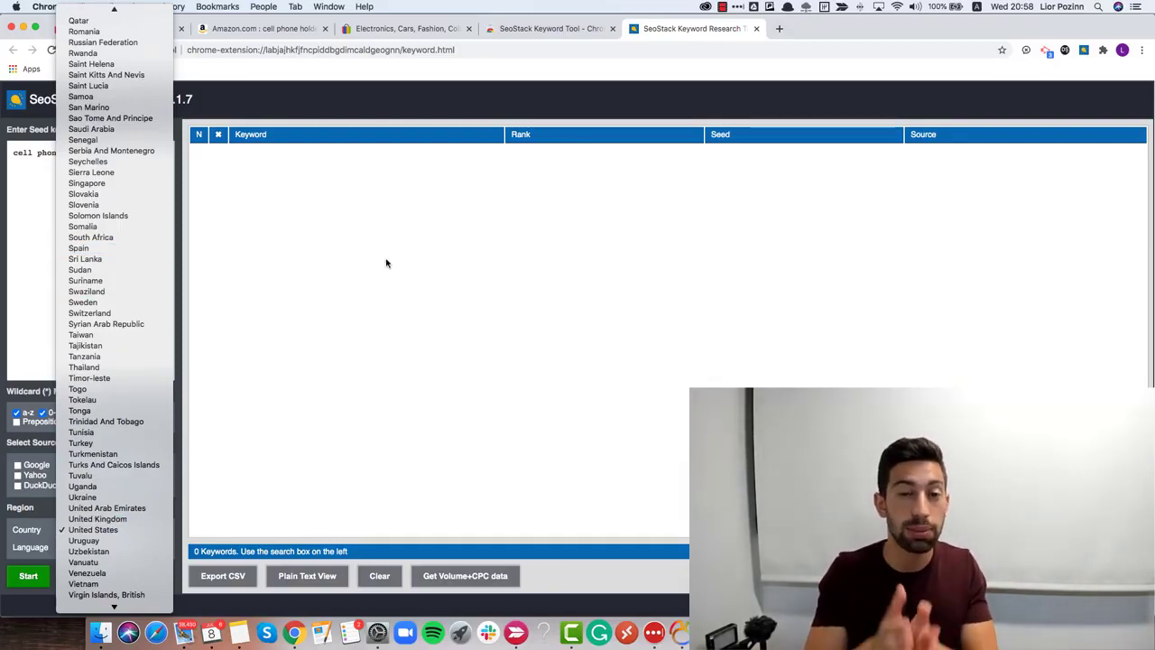
{"action": "scroll", "coordinate": [90, 455], "scroll_direction": "down", "scroll_amount": 2}
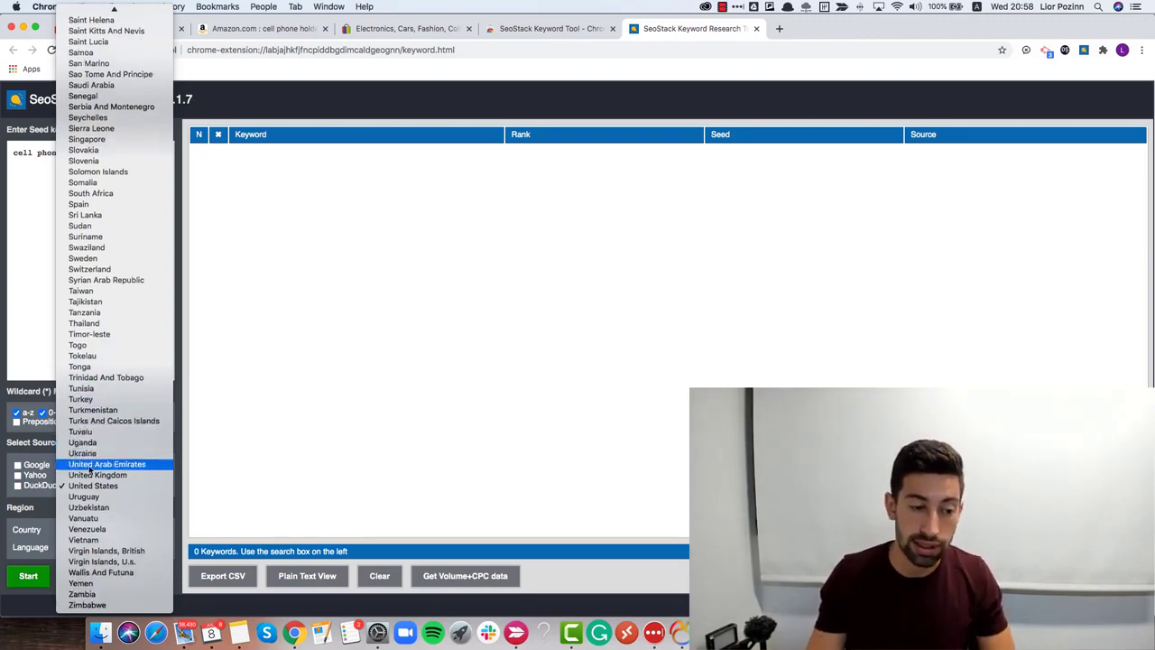
{"action": "scroll", "coordinate": [90, 470], "scroll_direction": "up", "scroll_amount": 5}
{"action": "left_click", "coordinate": [45, 512]}
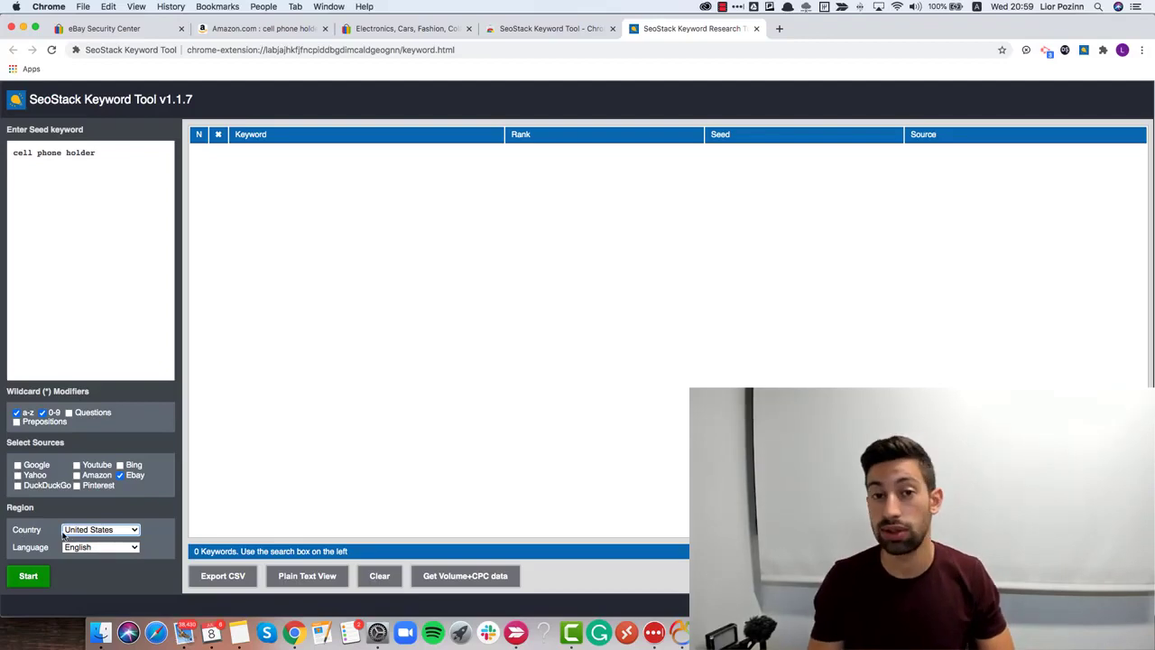
{"action": "left_click", "coordinate": [34, 578]}
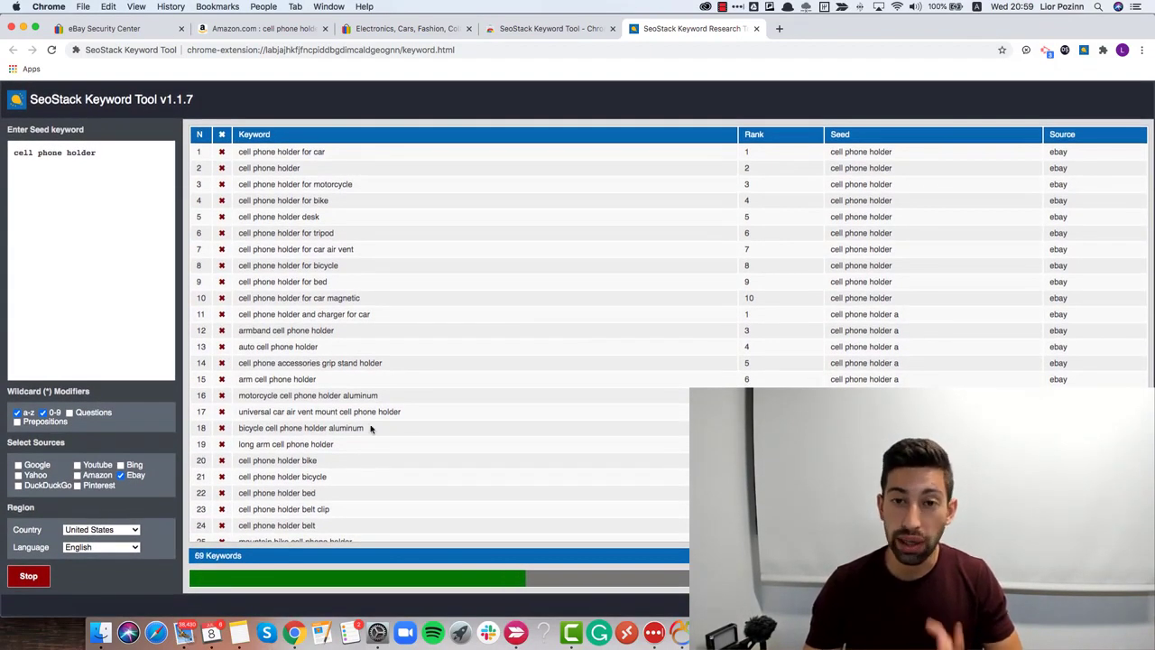
- Examine the top-ranked eBay keywords generated for "cell phone holder", including the car, motorcycle, bike, desk, tripod and bicycle variants
{"action": "scroll", "coordinate": [630, 357], "scroll_direction": "down", "scroll_amount": 3}
{"action": "scroll", "coordinate": [630, 357], "scroll_direction": "up", "scroll_amount": 3}
{"action": "scroll", "coordinate": [630, 358], "scroll_direction": "up", "scroll_amount": 1}
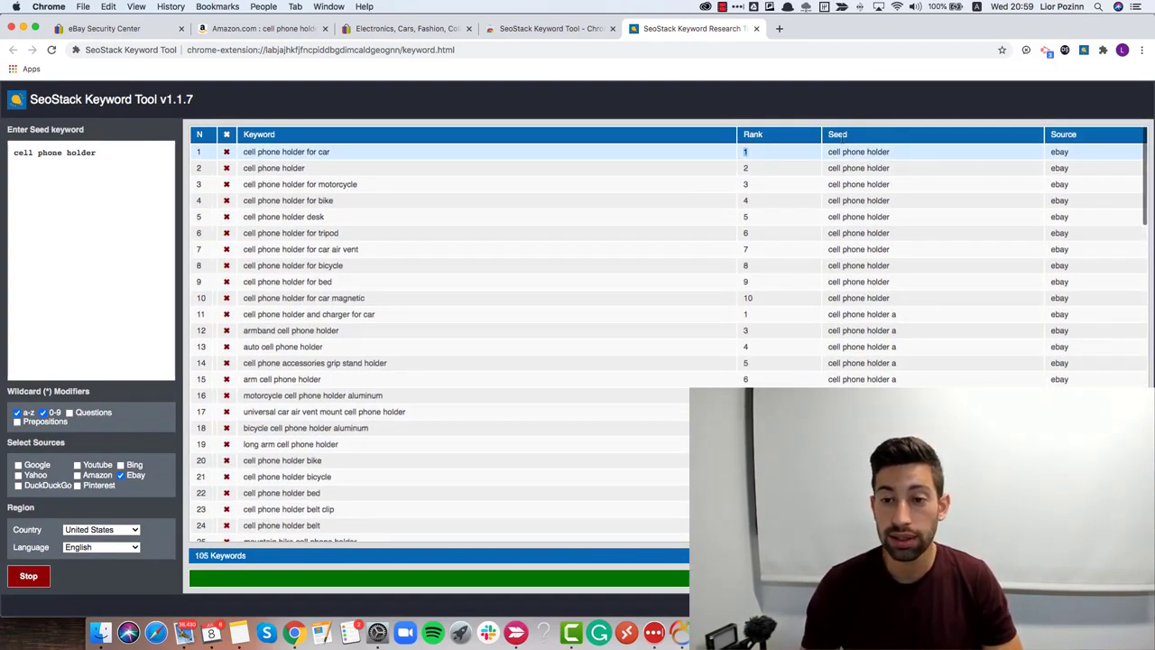
{"action": "scroll", "coordinate": [858, 239], "scroll_direction": "down", "scroll_amount": 5}
{"action": "scroll", "coordinate": [857, 239], "scroll_direction": "down", "scroll_amount": 10}
{"action": "scroll", "coordinate": [626, 198], "scroll_direction": "up", "scroll_amount": 20}
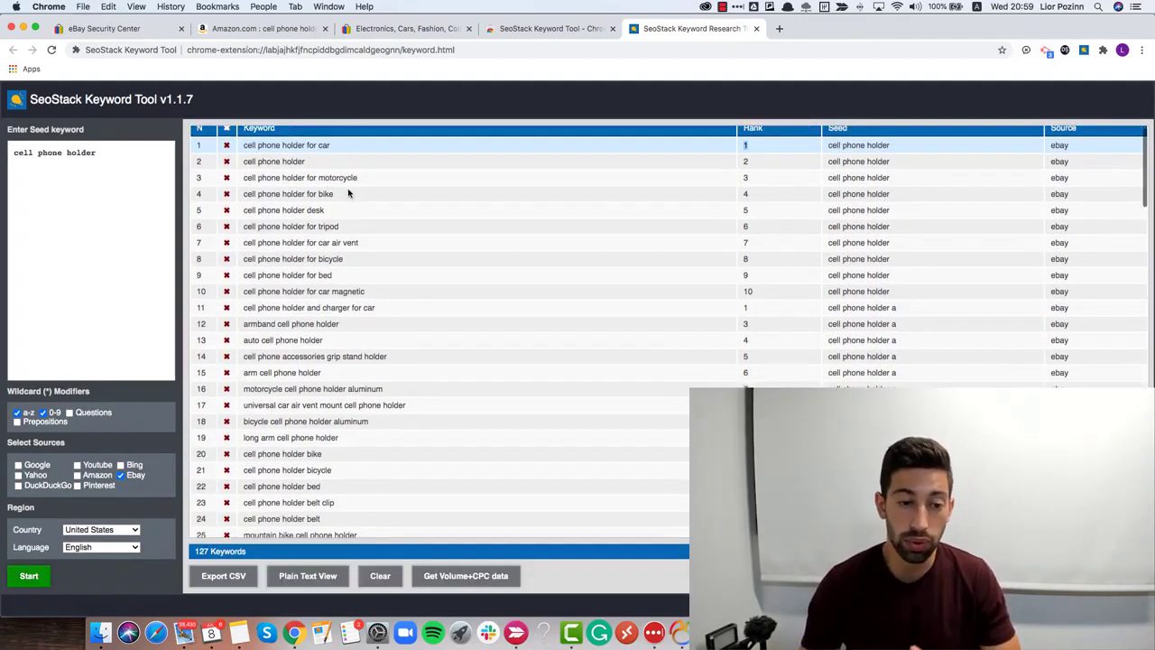
{"action": "left_click_drag", "start_coordinate": [332, 153], "coordinate": [247, 153]}
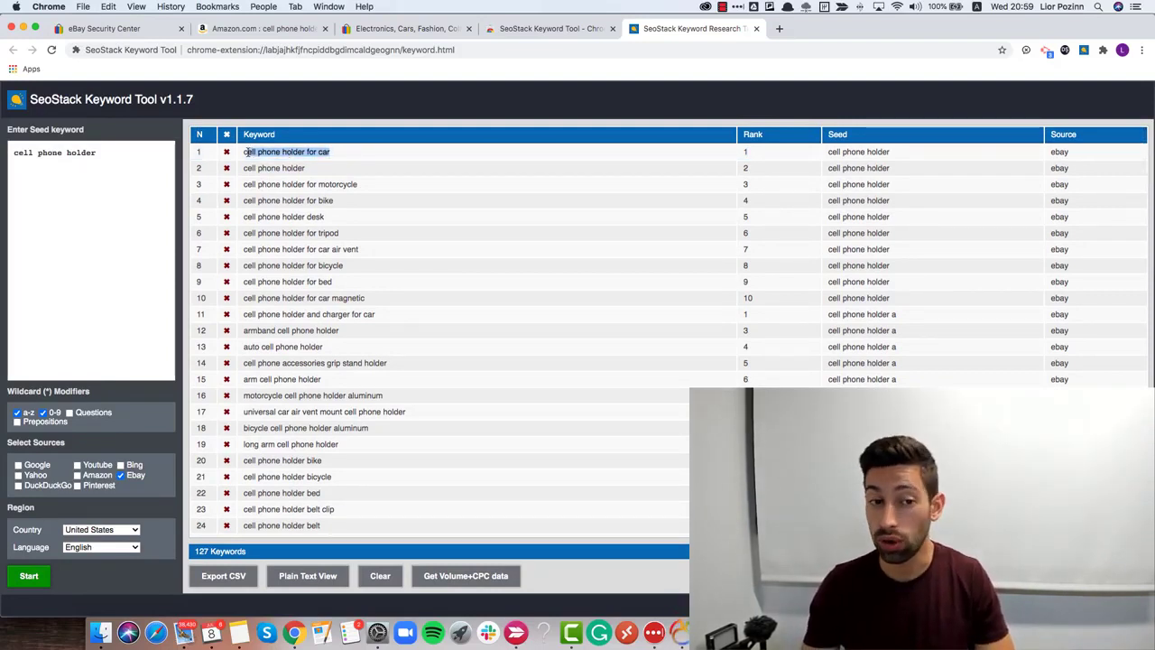
{"action": "double_click", "coordinate": [339, 185]}
{"action": "left_click", "coordinate": [340, 186]}
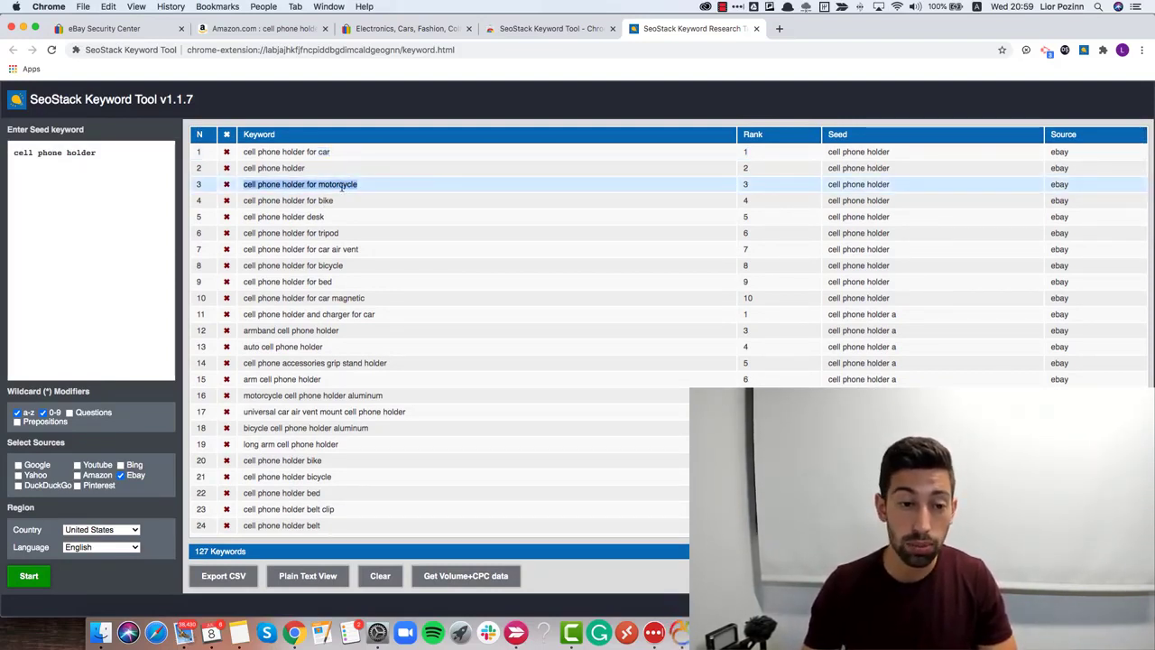
{"action": "left_click", "coordinate": [325, 201]}
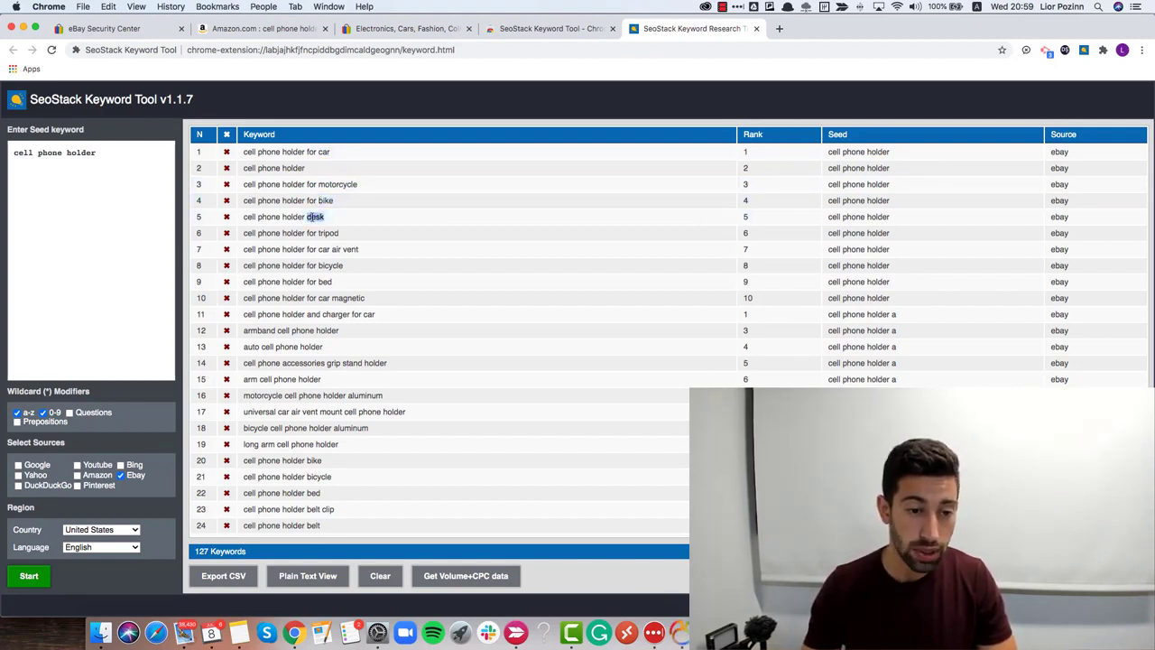
{"action": "scroll", "coordinate": [331, 223], "scroll_direction": "down", "scroll_amount": 1}
{"action": "double_click", "coordinate": [330, 225]}
{"action": "scroll", "coordinate": [343, 219], "scroll_direction": "down", "scroll_amount": 2}
{"action": "double_click", "coordinate": [343, 215]}
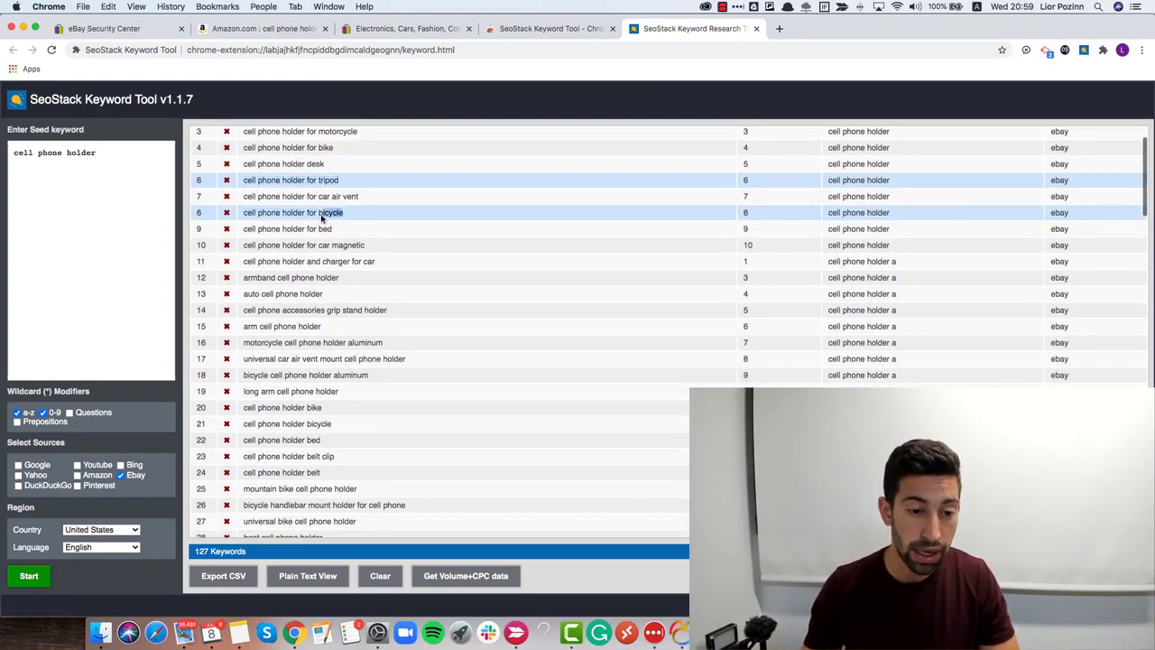
- Examine the longer keyword phrases further down the list, especially "universal aluminum cell phone desk stand holder"
{"action": "scroll", "coordinate": [342, 234], "scroll_direction": "down", "scroll_amount": 2}
{"action": "scroll", "coordinate": [339, 271], "scroll_direction": "down", "scroll_amount": 10}
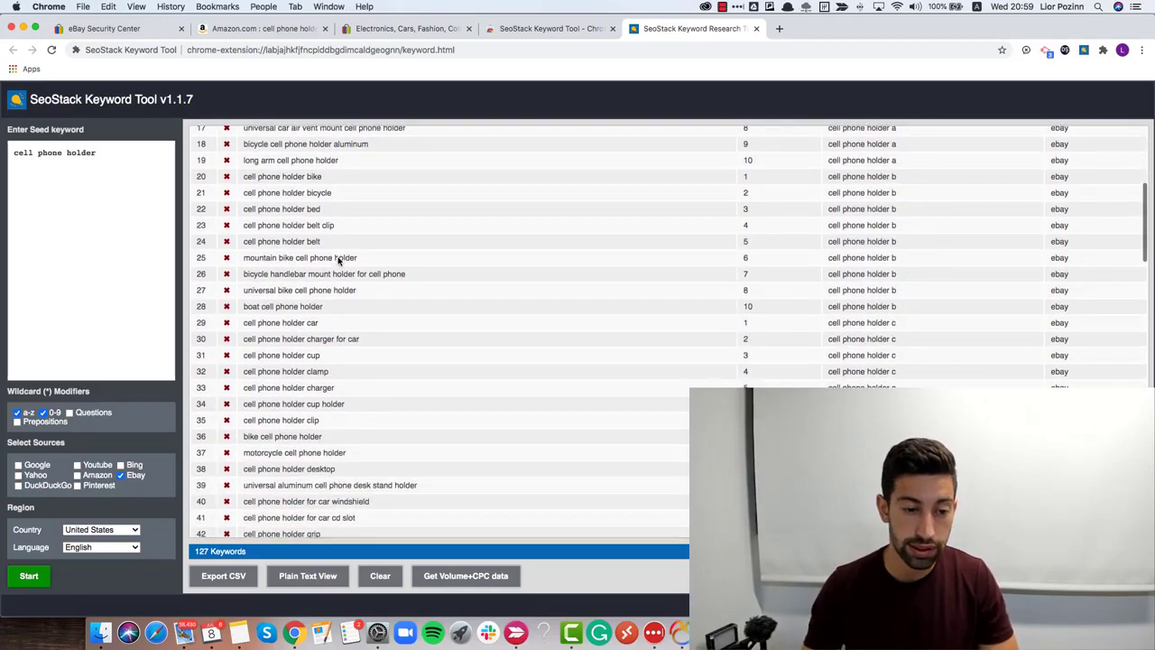
{"action": "scroll", "coordinate": [326, 289], "scroll_direction": "down", "scroll_amount": 5}
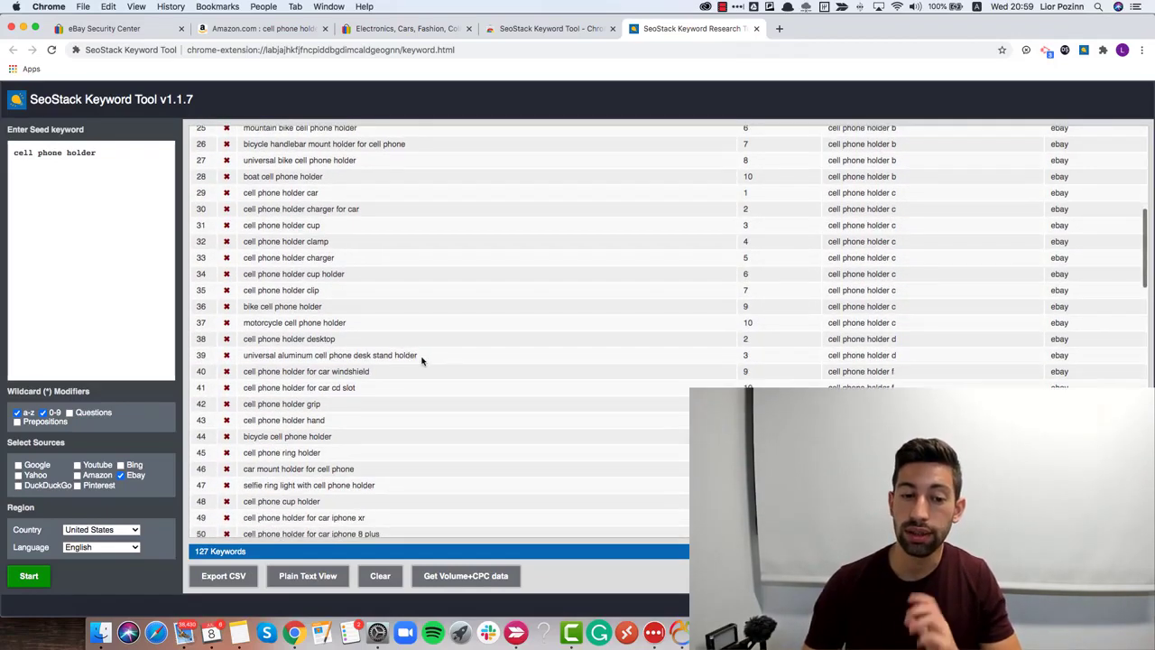
{"action": "left_click_drag", "start_coordinate": [425, 359], "coordinate": [241, 358]}
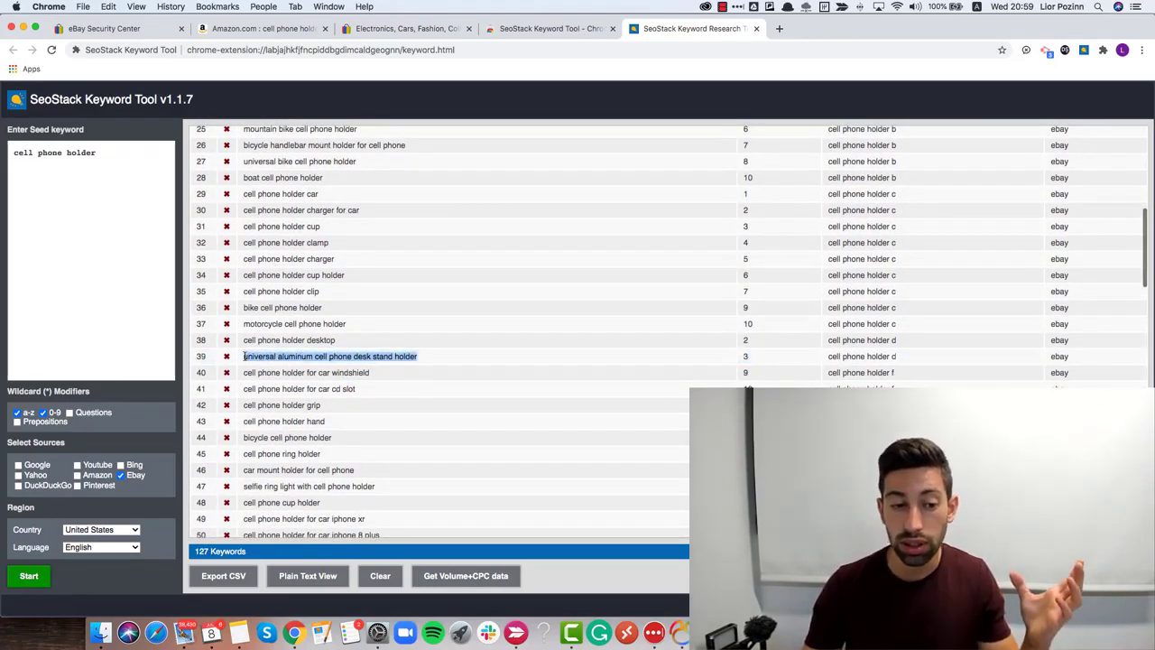
{"action": "double_click", "coordinate": [292, 351]}
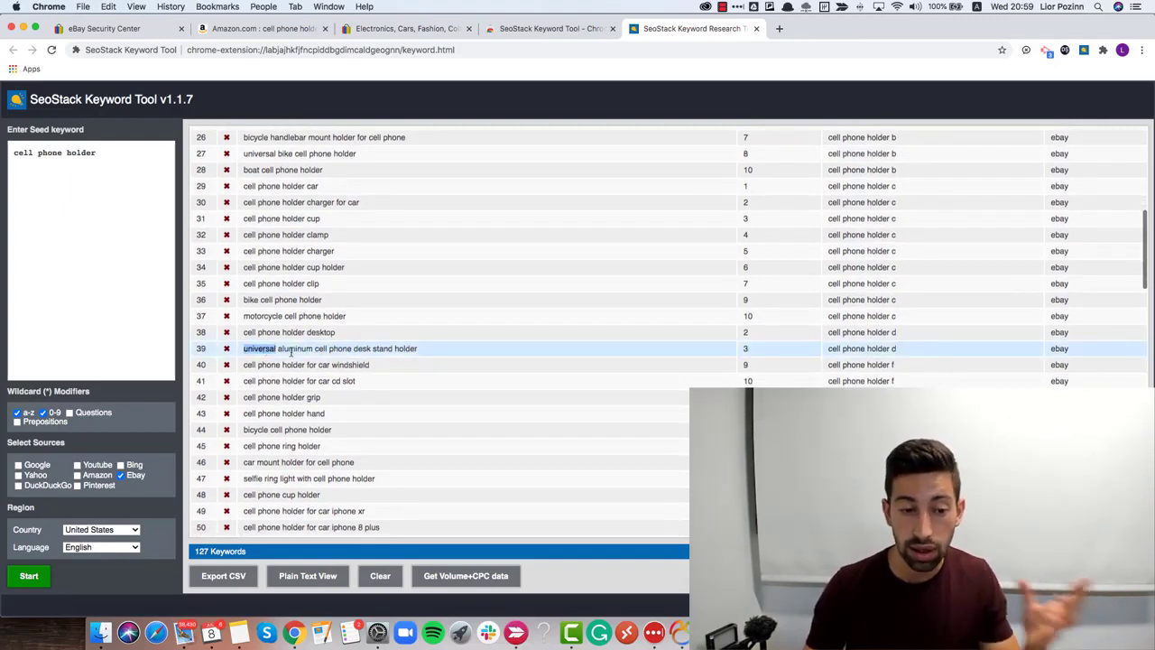
{"action": "scroll", "coordinate": [292, 350], "scroll_direction": "down", "scroll_amount": 5}
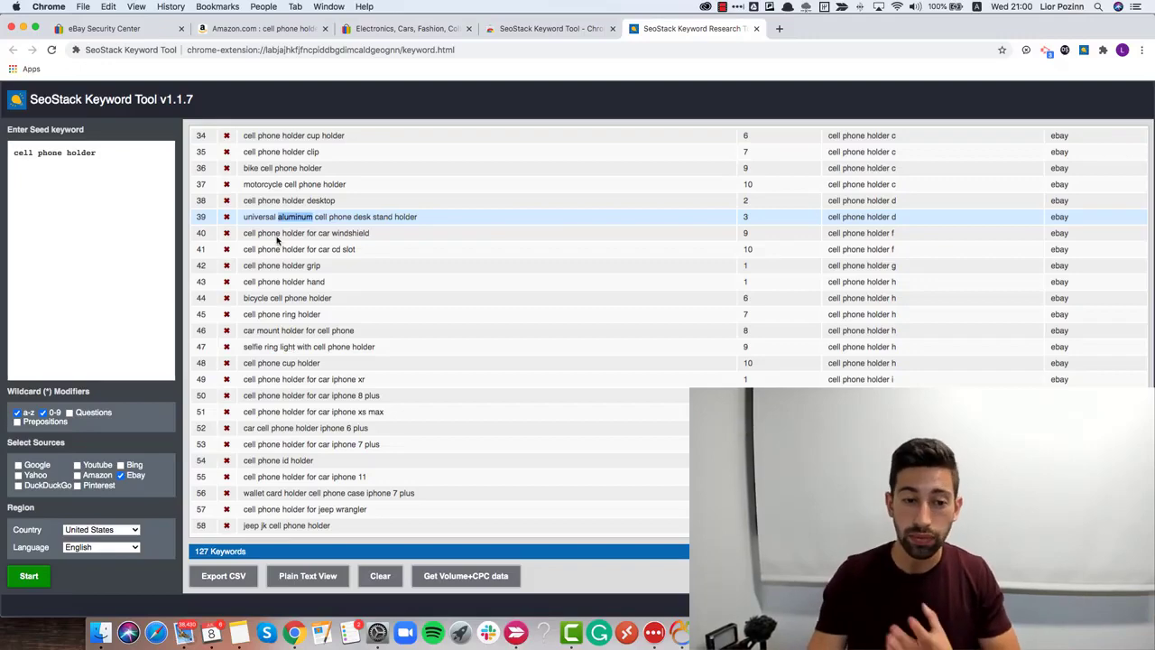
- Replace the seed keyword with the first result, "cell phone holder for car", and generate its keywords
{"action": "scroll", "coordinate": [328, 357], "scroll_direction": "up", "scroll_amount": 10}
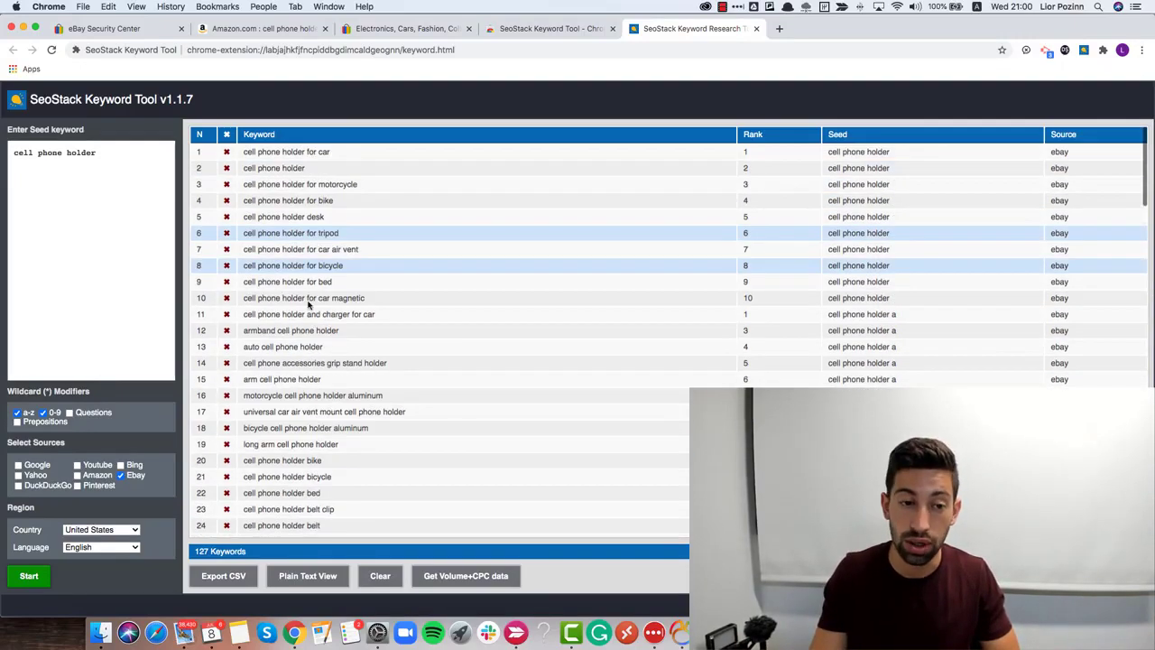
{"action": "left_click_drag", "start_coordinate": [346, 157], "coordinate": [239, 153]}
{"action": "key", "text": "super+c"}
{"action": "left_click", "coordinate": [92, 196]}
{"action": "key", "text": "super+a"}
{"action": "key", "text": "super+v"}
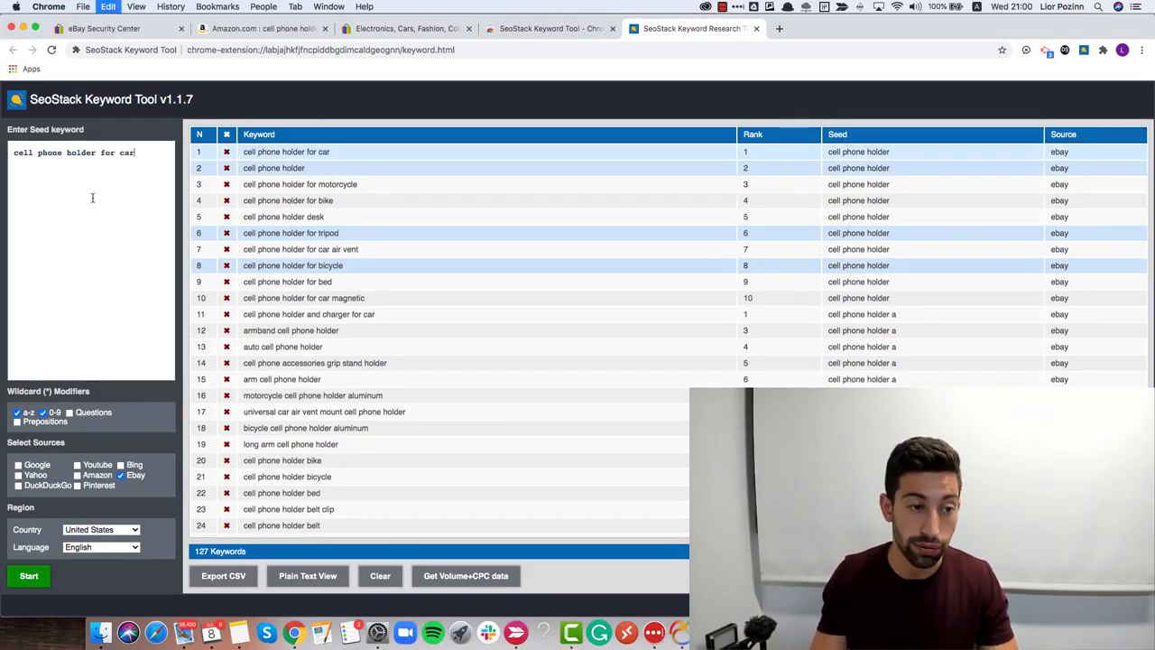
{"action": "left_click", "coordinate": [34, 582]}
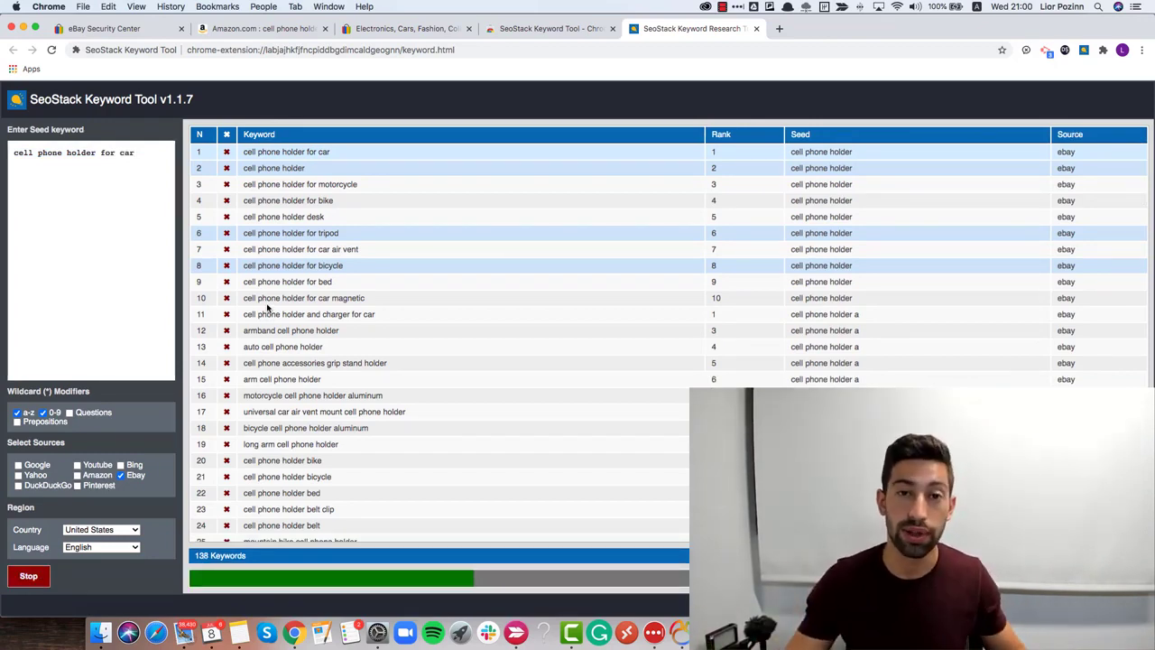
- Switch to the eBay Security Center page and extend its search text to "cell phone holder for car dashboard" for suggestions
{"action": "left_click", "coordinate": [117, 28]}
{"action": "type", "text": "for car"}
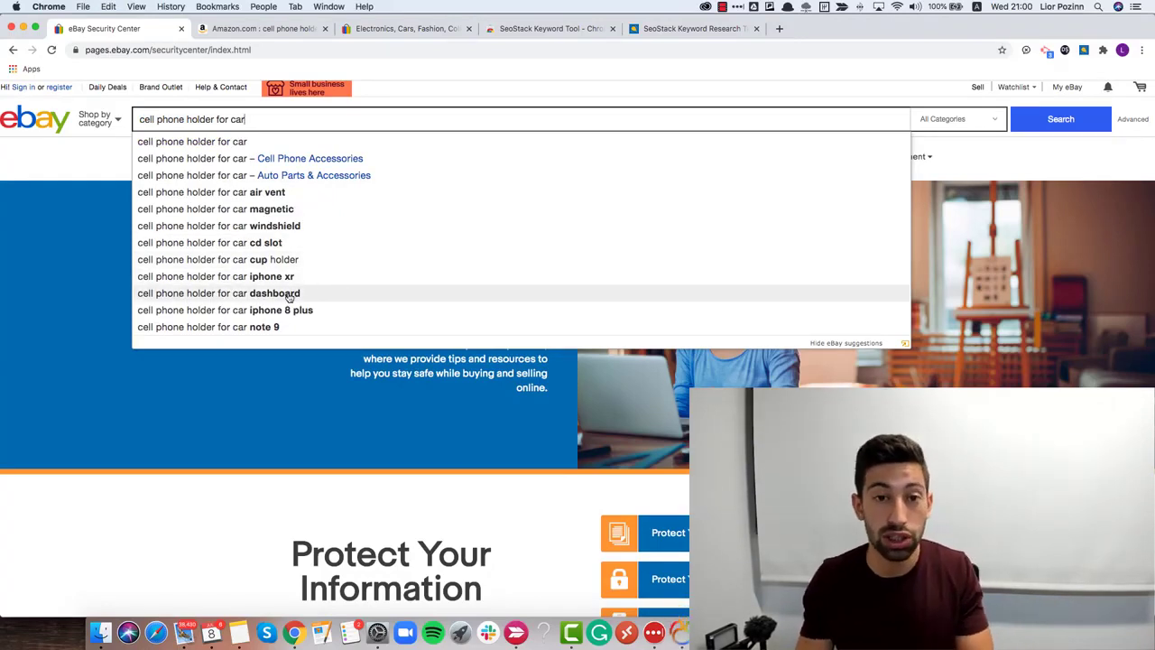
{"action": "type", "text": "d"}
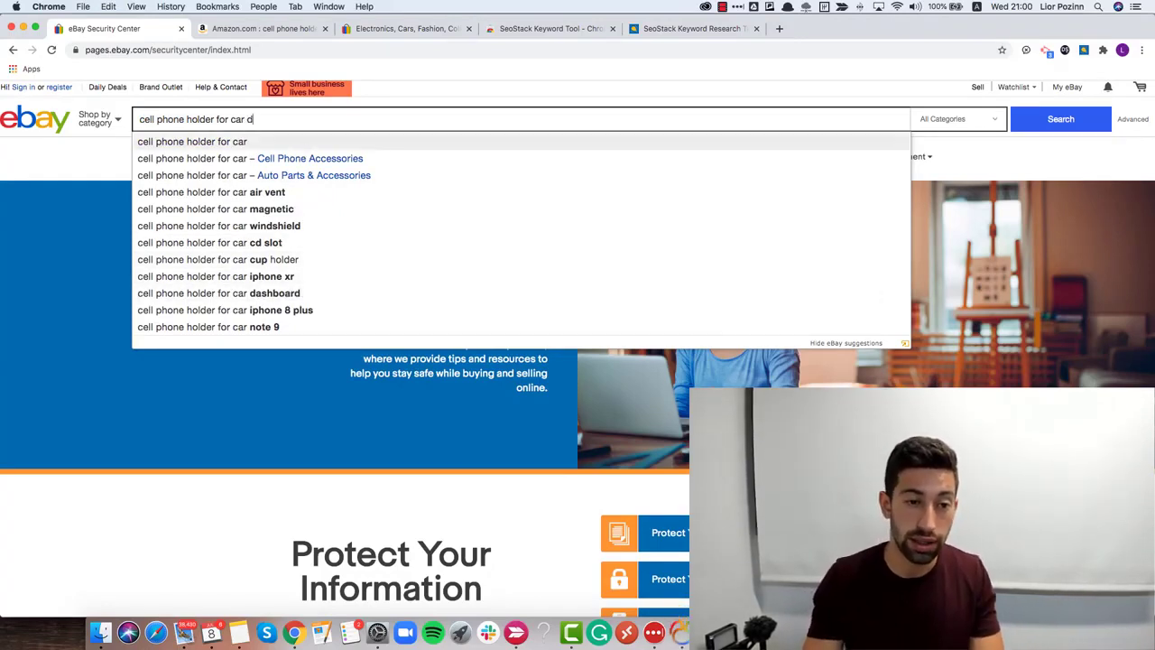
{"action": "type", "text": "ashboard"}
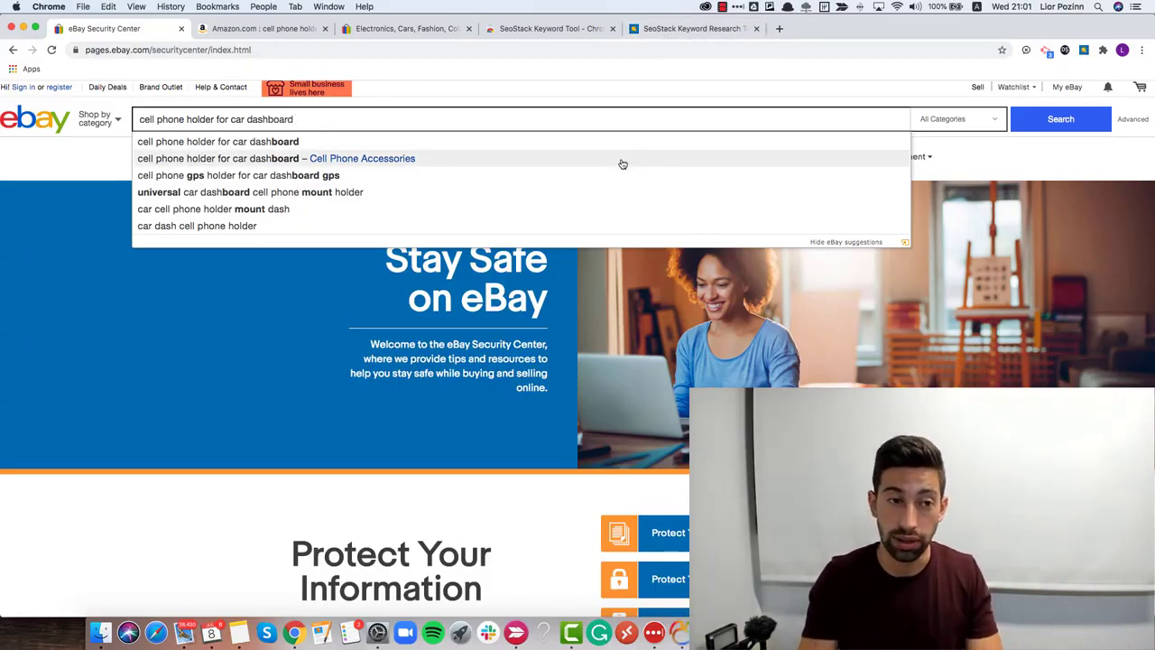
- Open title-builder.com in a new browser tab and go to its Title Builder tool page
{"action": "key", "text": "super+t"}
{"action": "type", "text": "title"}
{"action": "key", "text": "Down"}
{"action": "key", "text": "Return"}
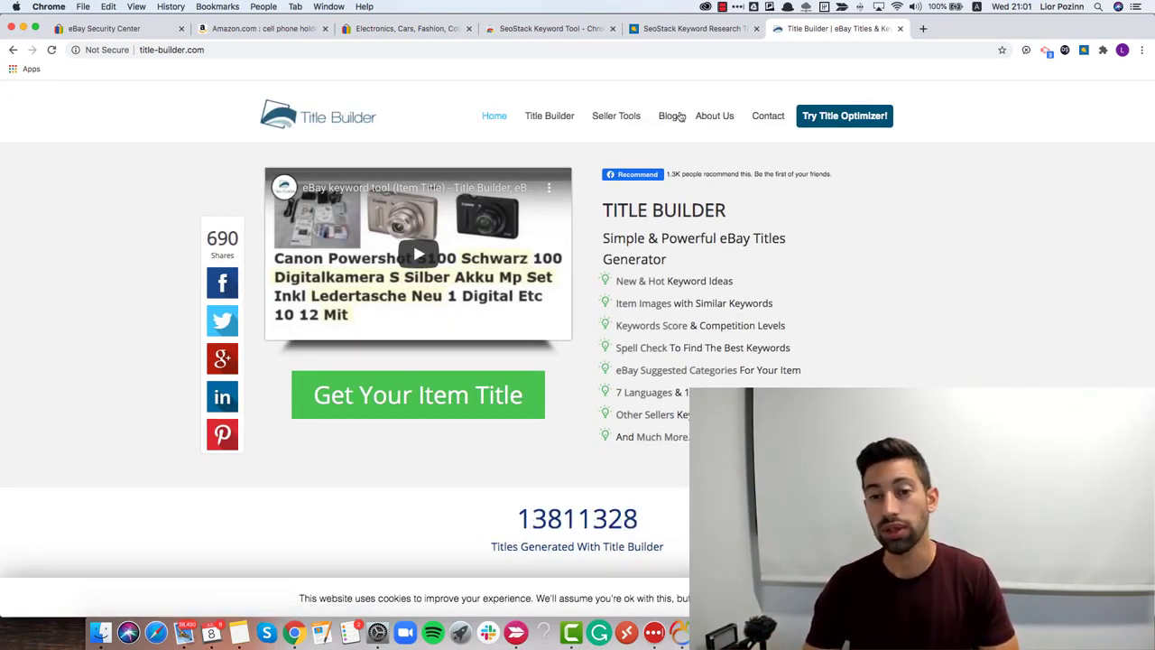
{"action": "left_click", "coordinate": [536, 120]}
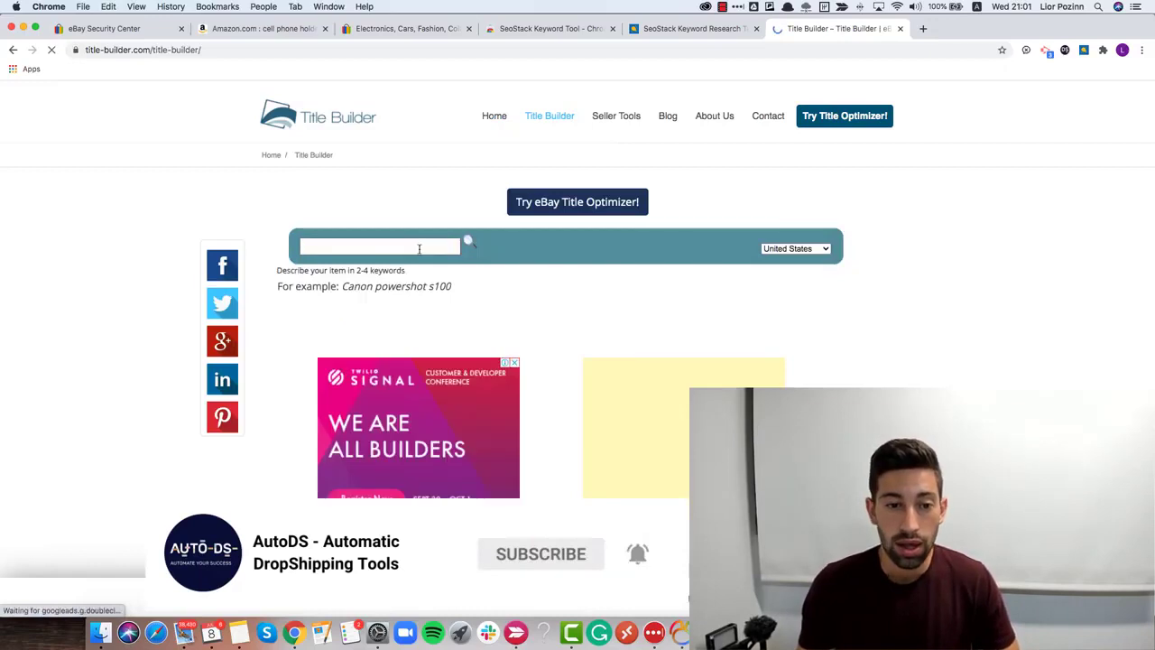
- Search Title Builder for "cell phone holder for car" by pasting the copied phrase as the item description
{"action": "left_click", "coordinate": [407, 251]}
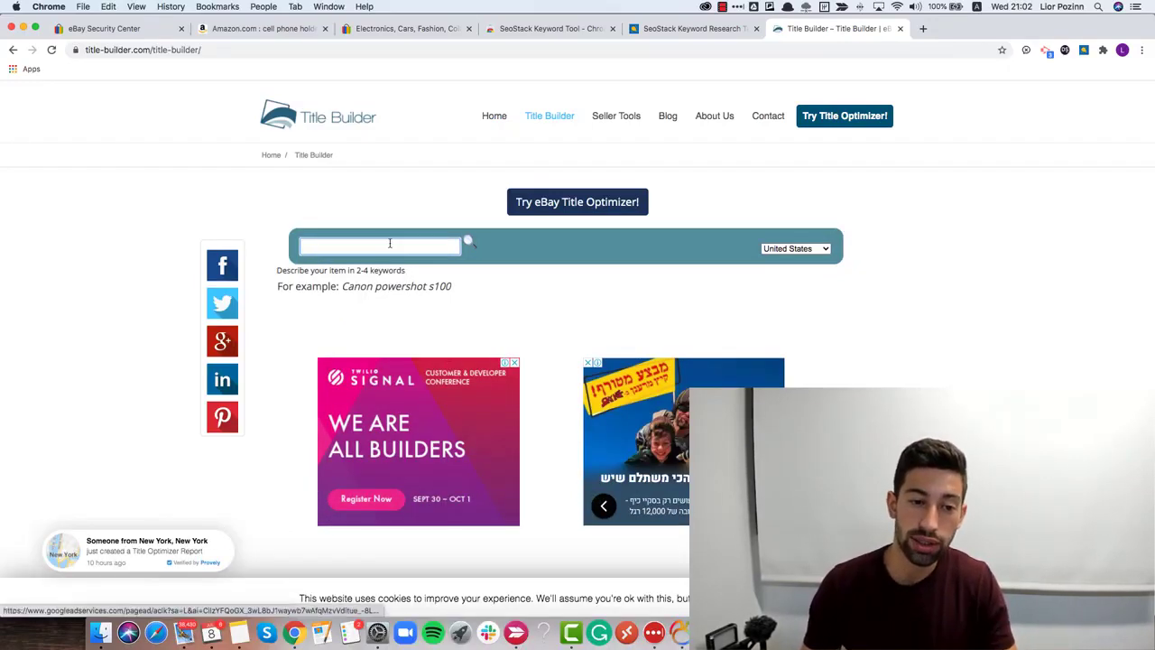
{"action": "key", "text": "super+v"}
{"action": "key", "text": "super+z"}
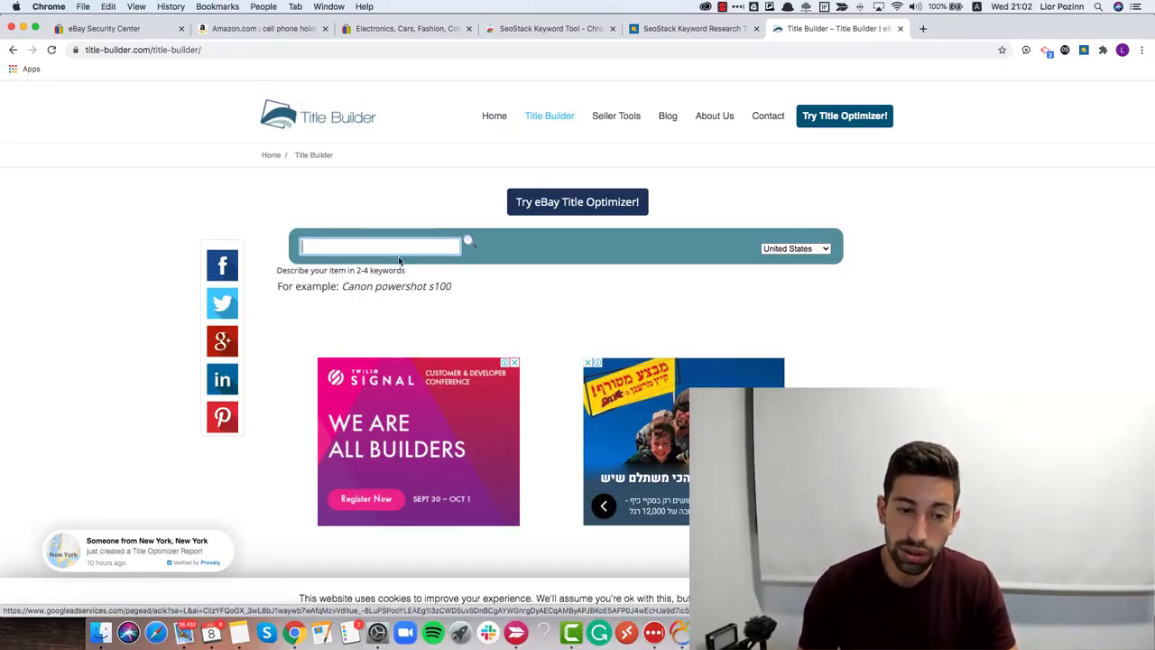
{"action": "key", "text": "super+v"}
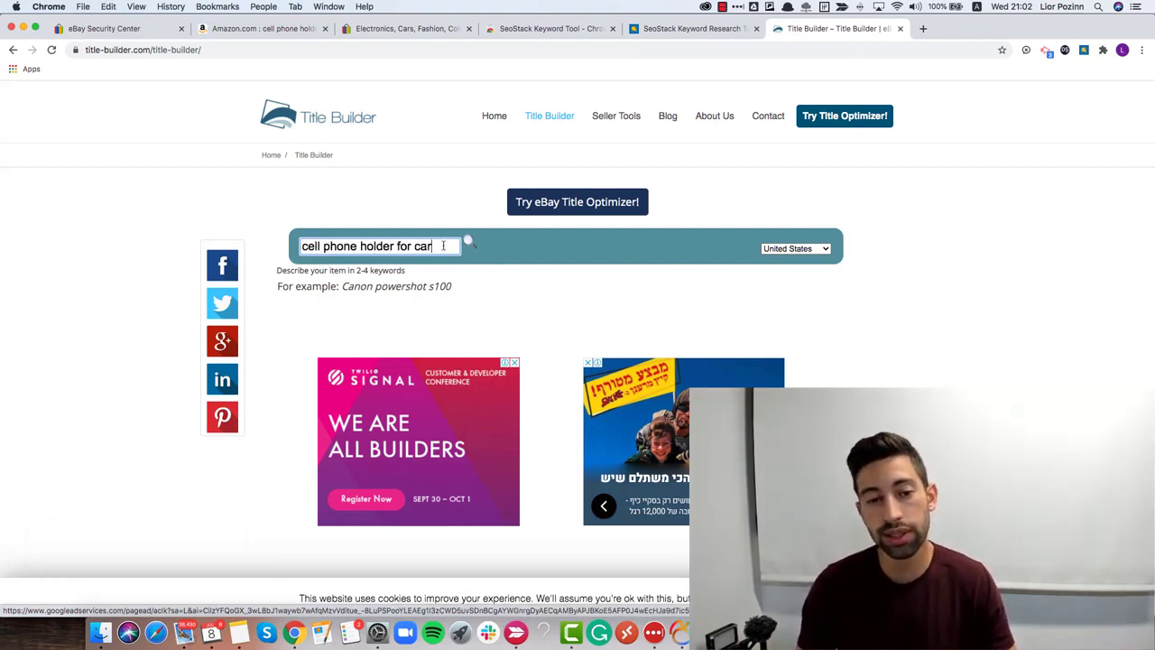
{"action": "left_click", "coordinate": [481, 245]}
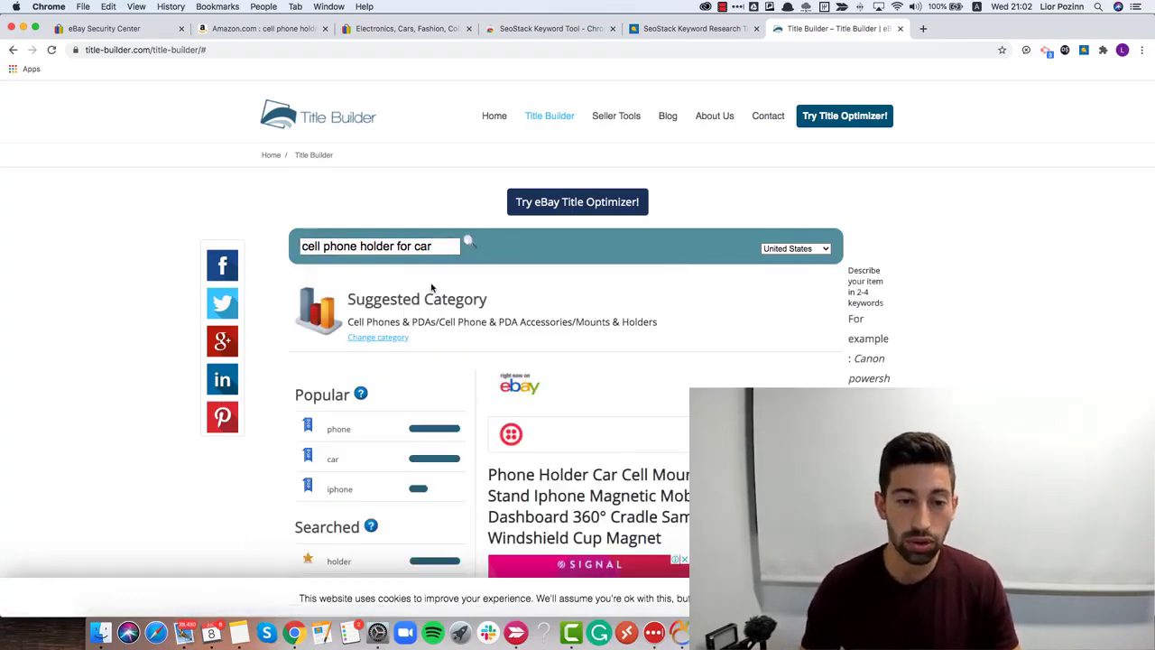
- Examine the suggested category, generated title, and popular, searched and extra keywords against the phrase used for the search
{"action": "scroll", "coordinate": [434, 274], "scroll_direction": "down", "scroll_amount": 5}
{"action": "scroll", "coordinate": [434, 275], "scroll_direction": "up", "scroll_amount": 5}
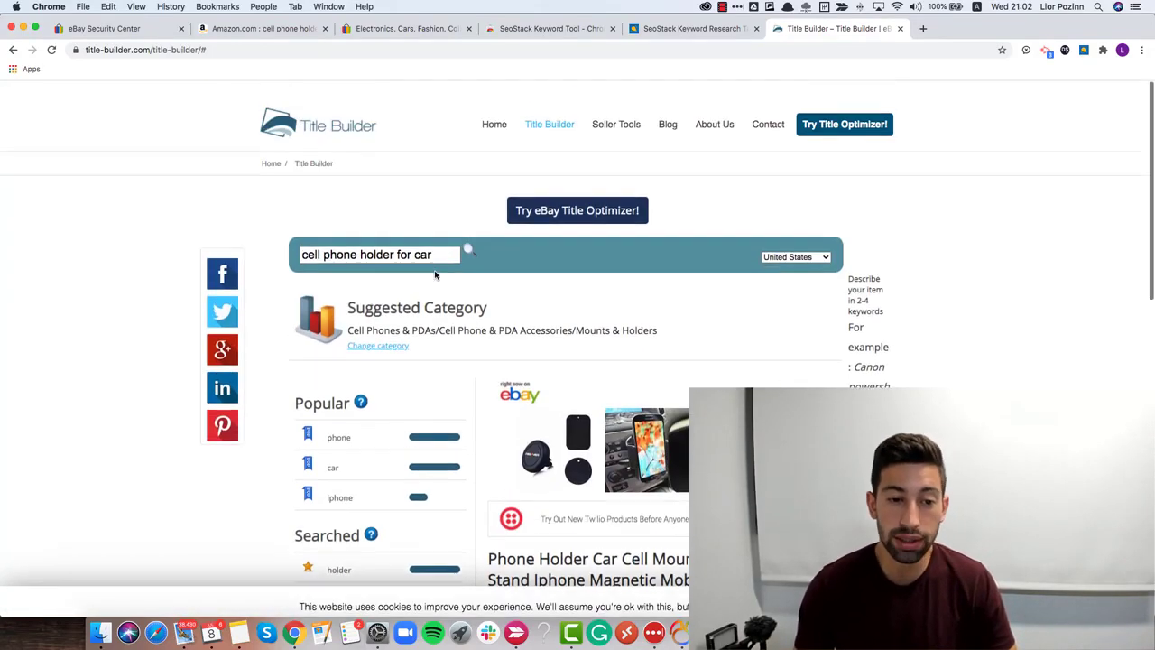
{"action": "left_click_drag", "start_coordinate": [435, 246], "coordinate": [298, 250]}
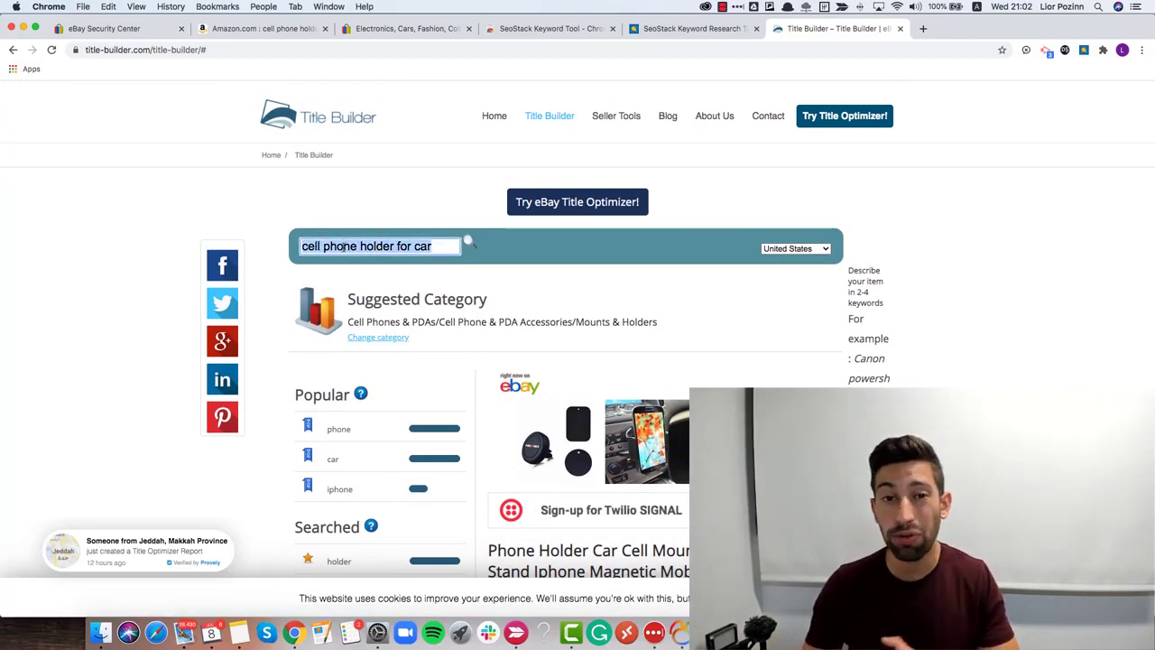
{"action": "scroll", "coordinate": [346, 248], "scroll_direction": "down", "scroll_amount": 5}
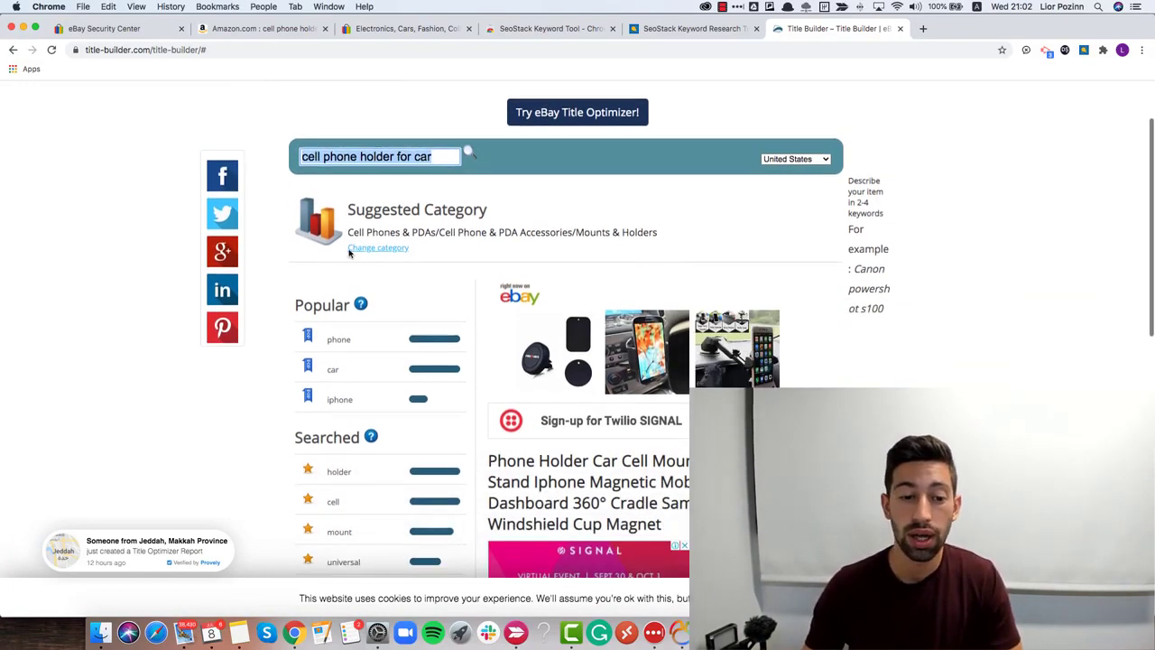
{"action": "scroll", "coordinate": [379, 334], "scroll_direction": "down", "scroll_amount": 4}
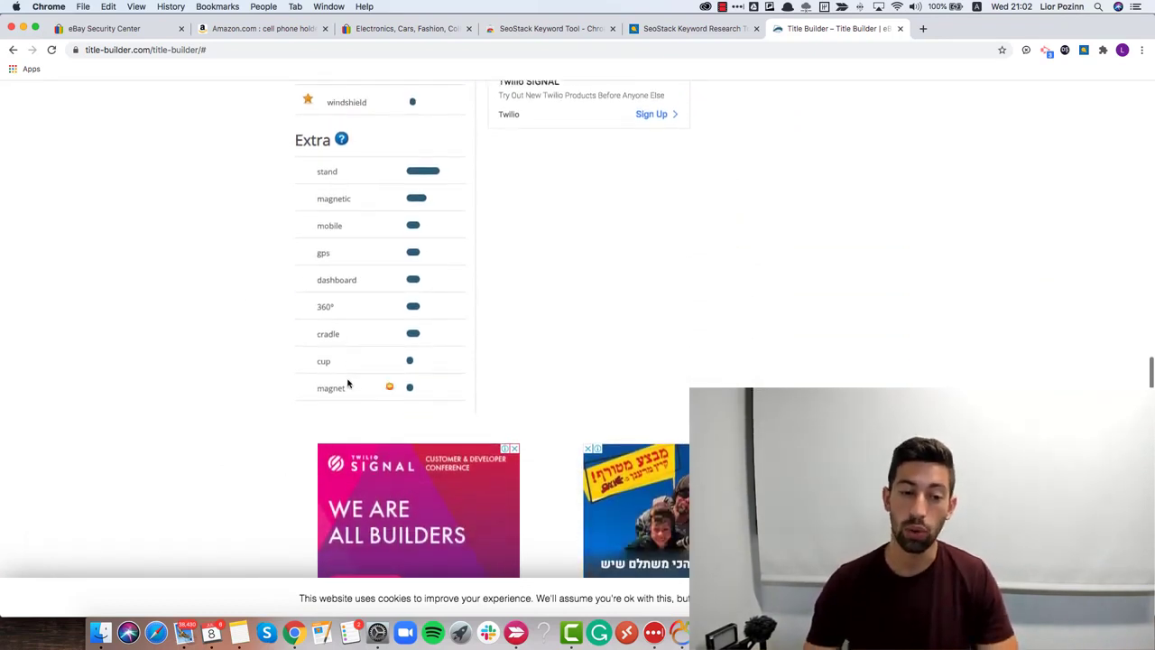
{"action": "scroll", "coordinate": [349, 370], "scroll_direction": "up", "scroll_amount": 2}
{"action": "scroll", "coordinate": [348, 383], "scroll_direction": "up", "scroll_amount": 2}
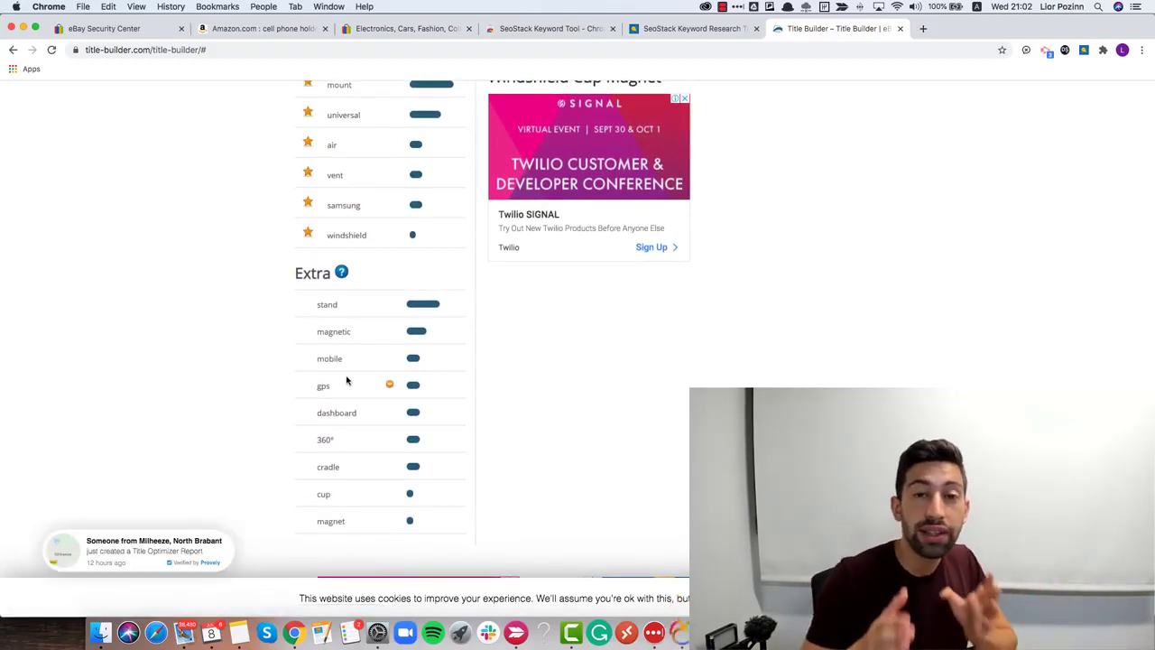
{"action": "scroll", "coordinate": [347, 380], "scroll_direction": "up", "scroll_amount": 15}
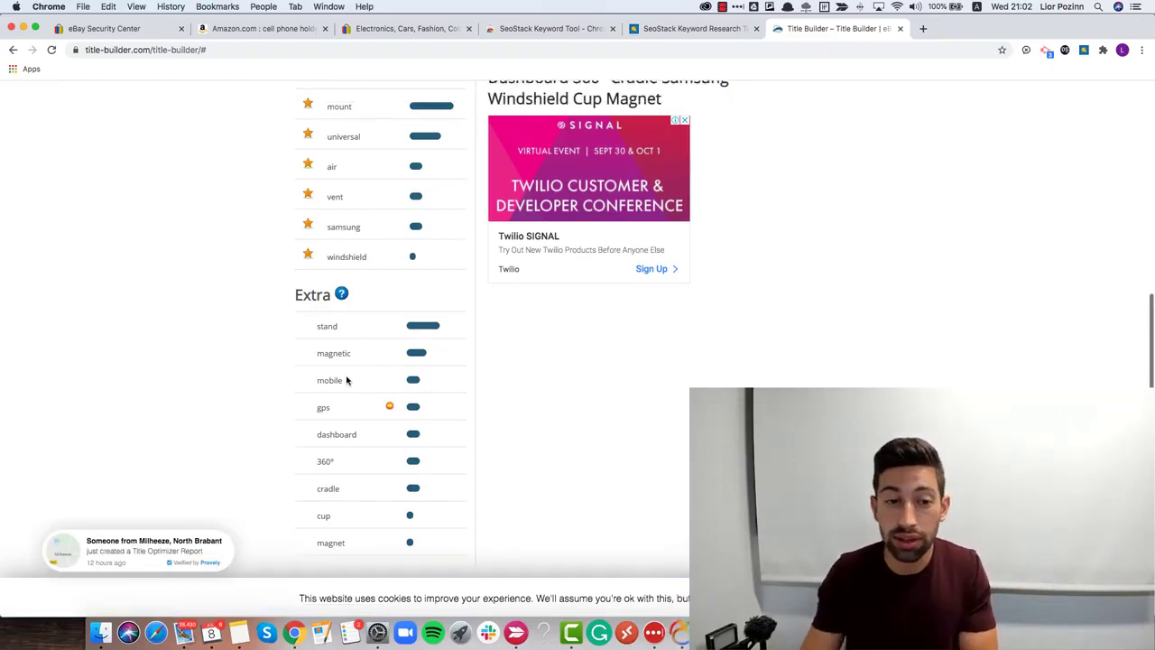
{"action": "left_click", "coordinate": [394, 246]}
{"action": "left_click_drag", "start_coordinate": [394, 245], "coordinate": [302, 245]}
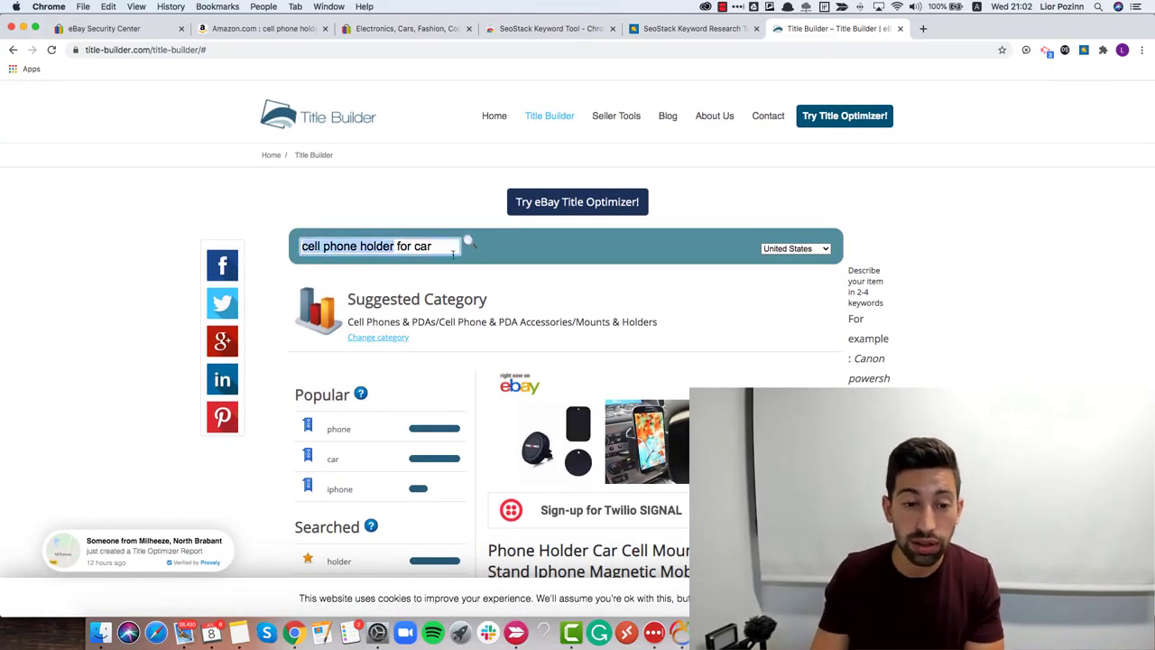
- Compare Title Builder's extra keywords, such as "magnet" and "dashboard", with the eBay search suggestions for "cell phone holder for car dashboard"
{"action": "left_click_drag", "start_coordinate": [432, 245], "coordinate": [398, 245]}
{"action": "scroll", "coordinate": [397, 262], "scroll_direction": "down", "scroll_amount": 10}
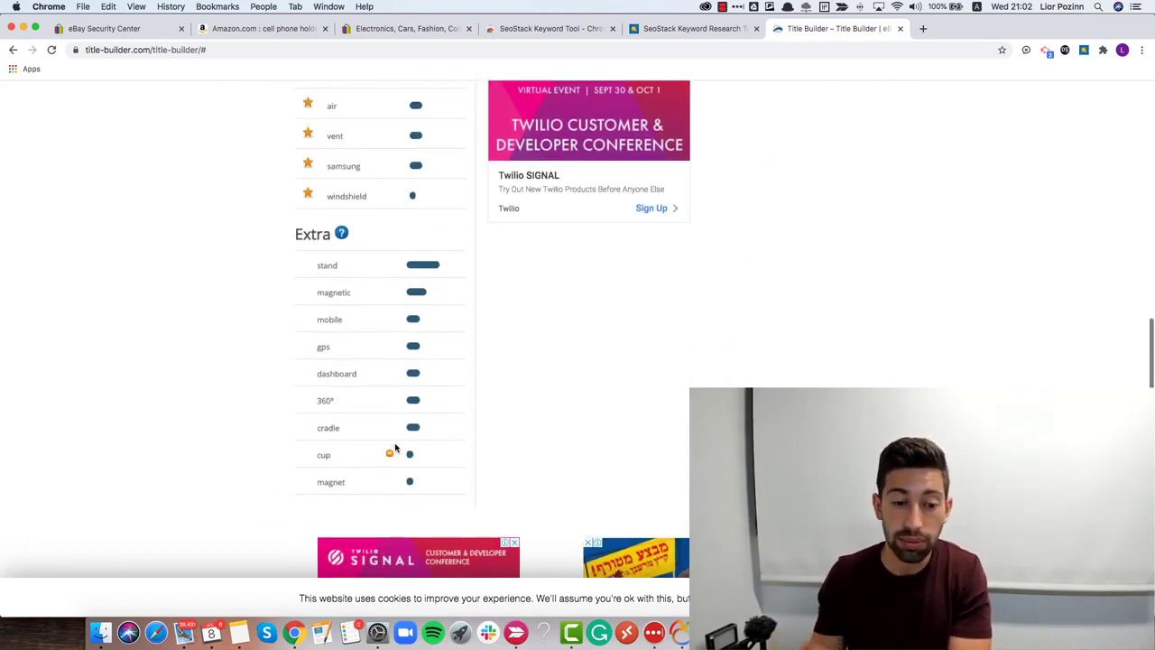
{"action": "mouse_move", "coordinate": [361, 483]}
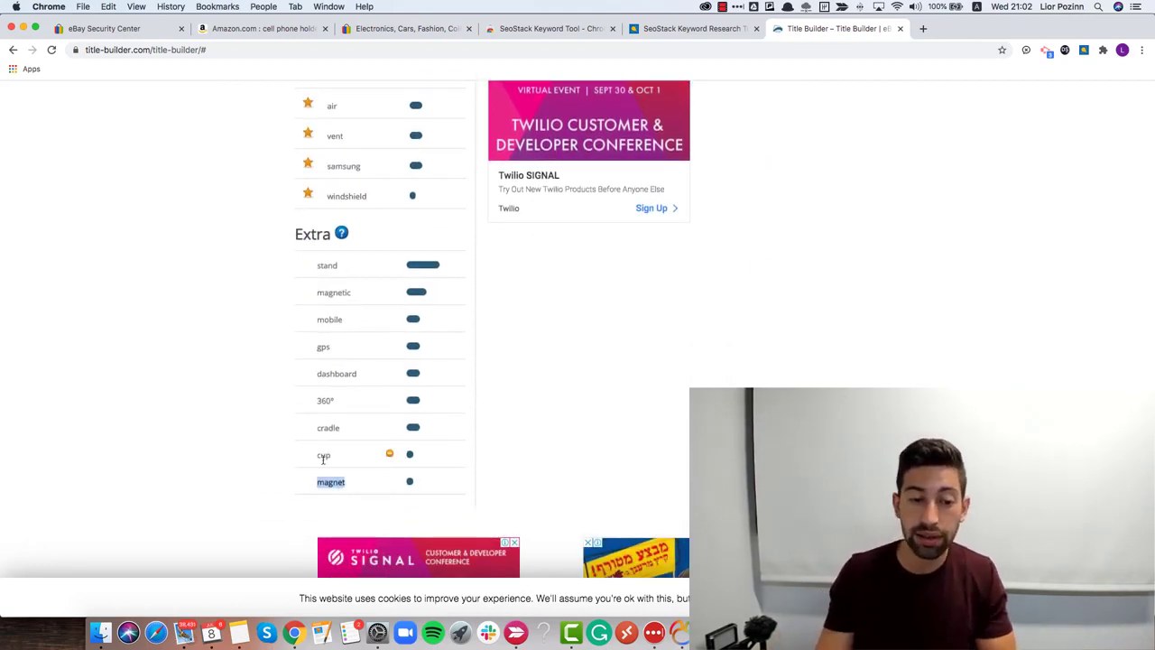
{"action": "double_click", "coordinate": [348, 379]}
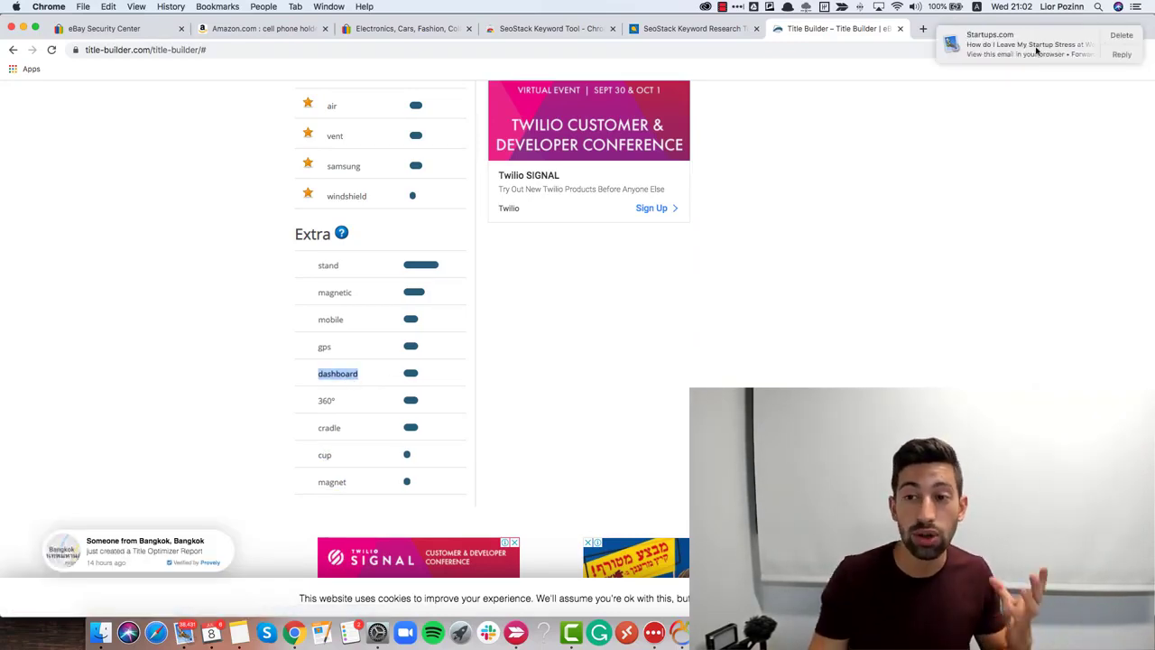
{"action": "left_click", "coordinate": [115, 32]}
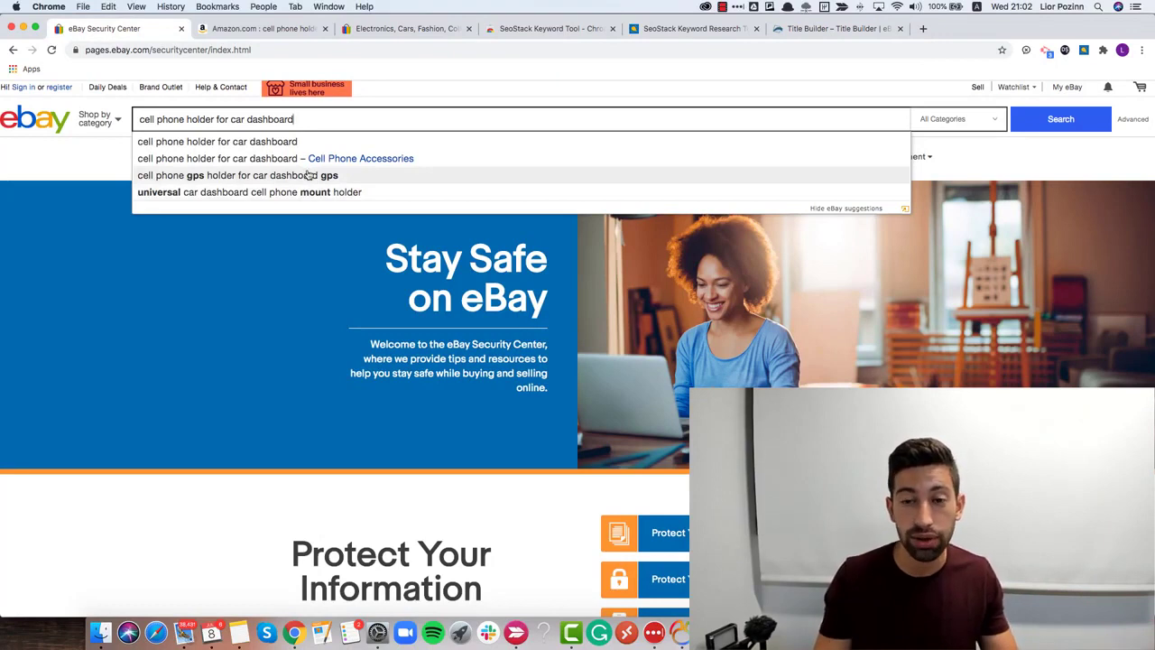
{"action": "left_click", "coordinate": [828, 33]}
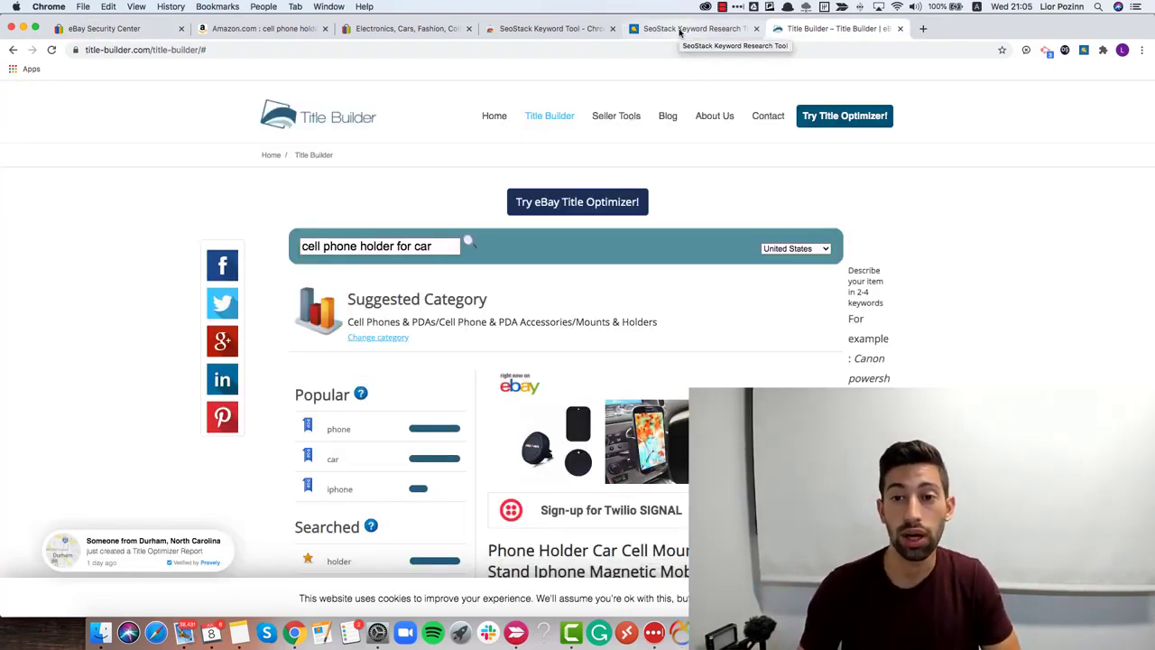
- Switch to the SeoStack Keyword Tool and add Google, Yahoo and Amazon as keyword sources
{"action": "left_click", "coordinate": [680, 33]}
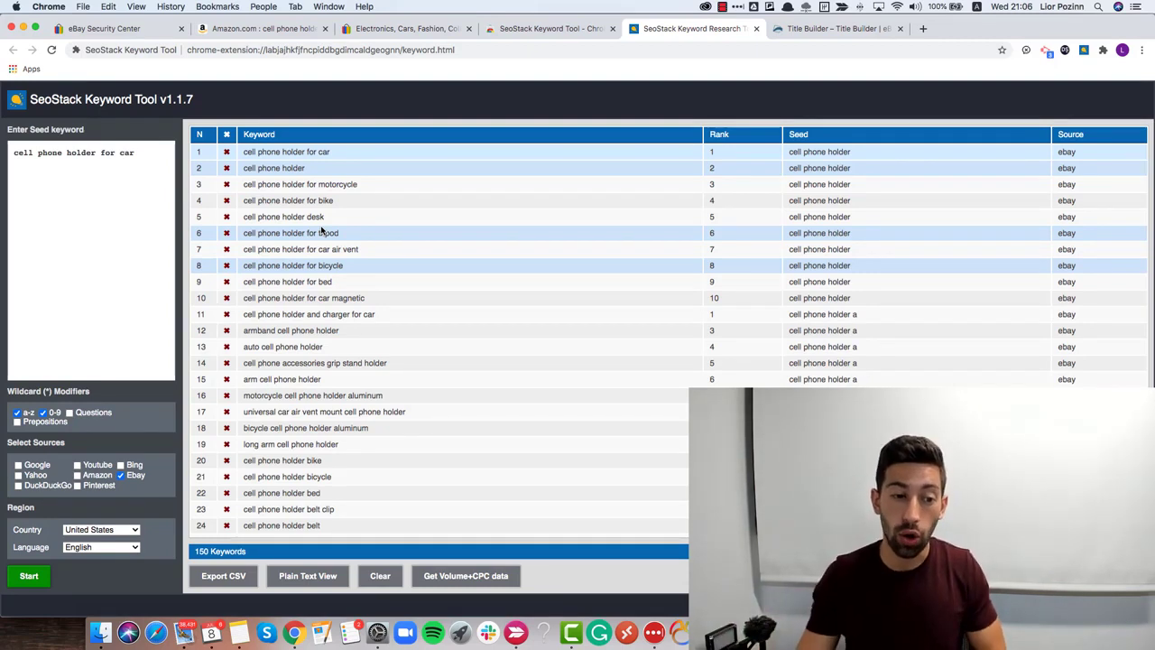
{"action": "left_click", "coordinate": [18, 465]}
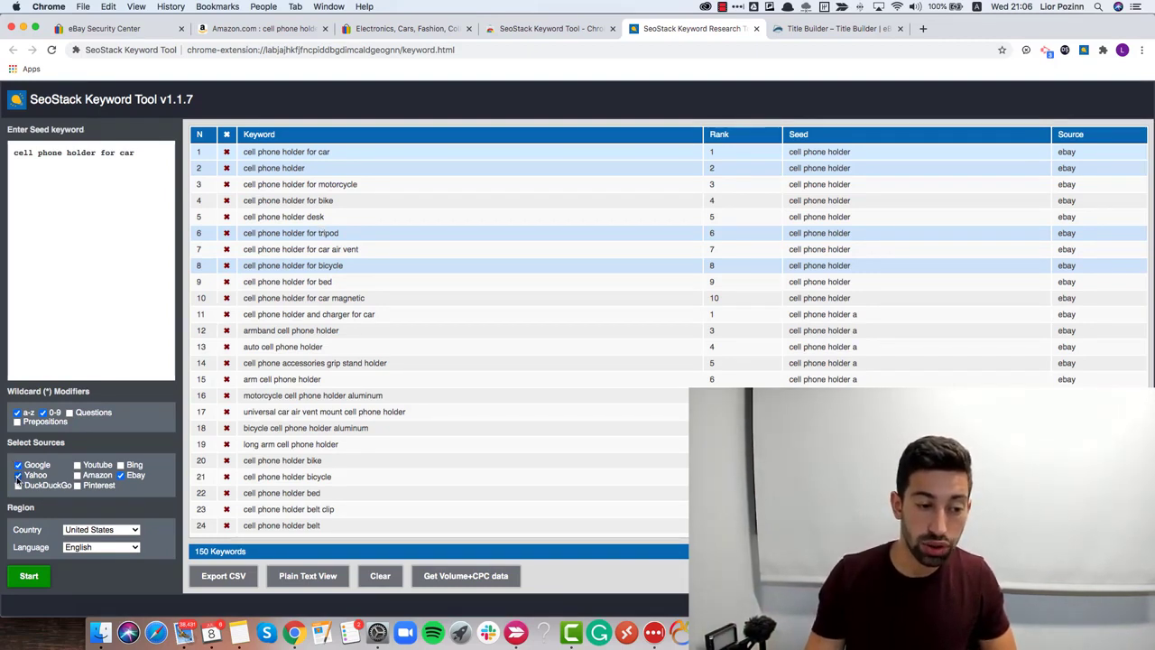
{"action": "left_click", "coordinate": [77, 475]}
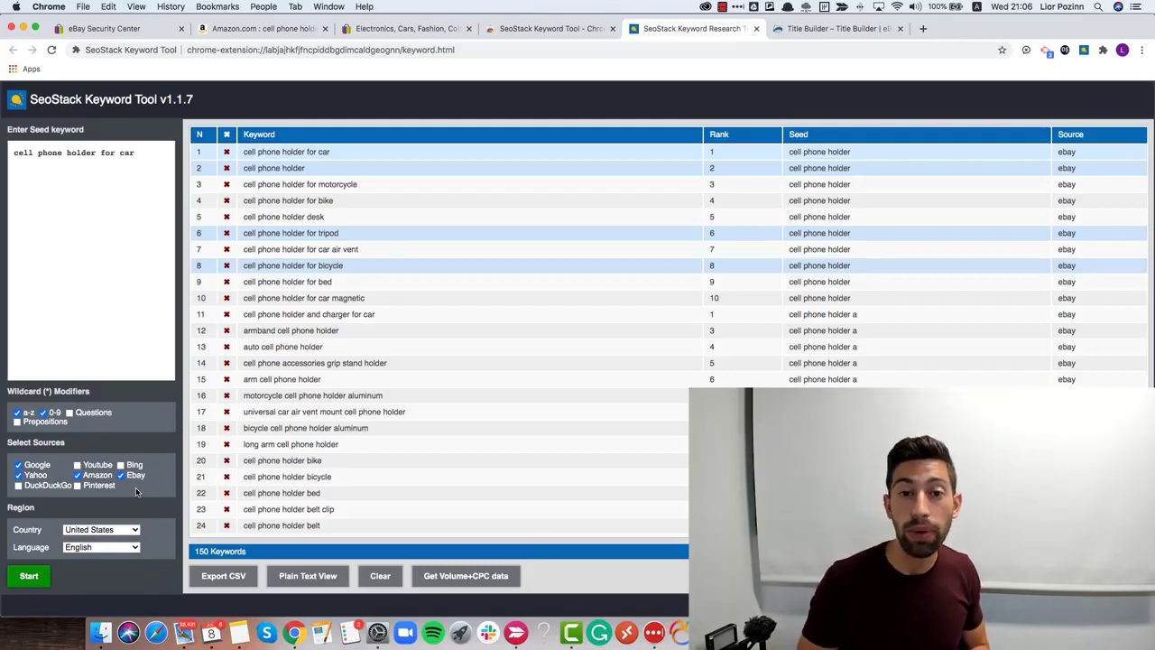
- Review the eBay keyword results and highlight the word "bike" in "cell phone holder for bike"
{"action": "scroll", "coordinate": [668, 298], "scroll_direction": "down", "scroll_amount": 1}
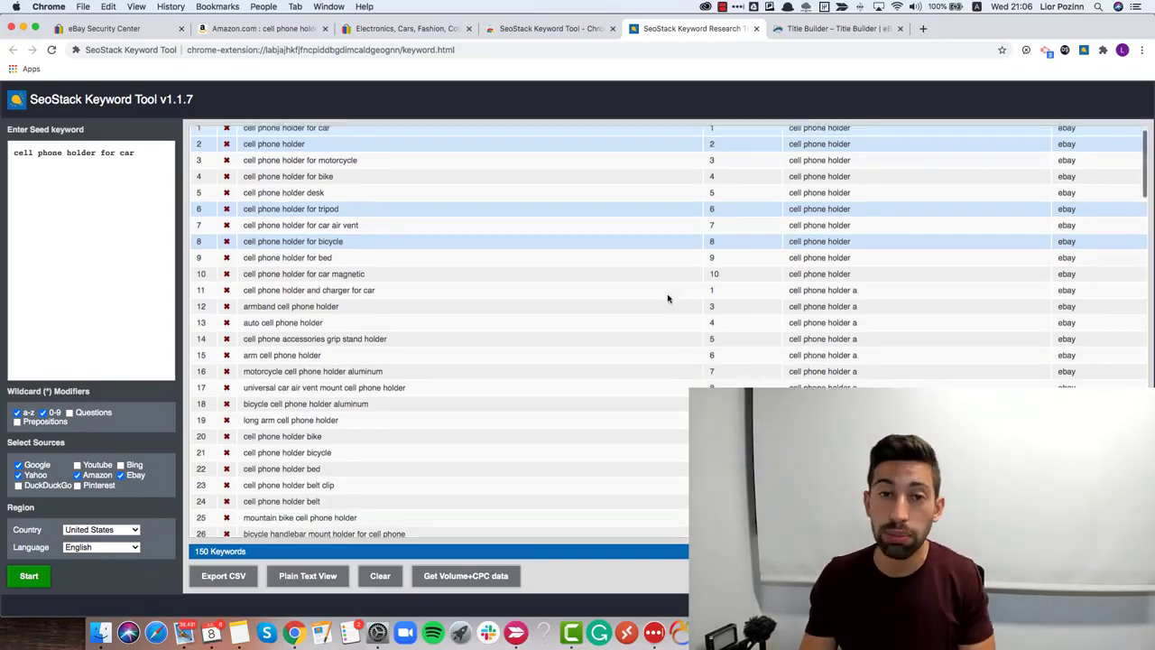
{"action": "scroll", "coordinate": [668, 298], "scroll_direction": "up", "scroll_amount": 1}
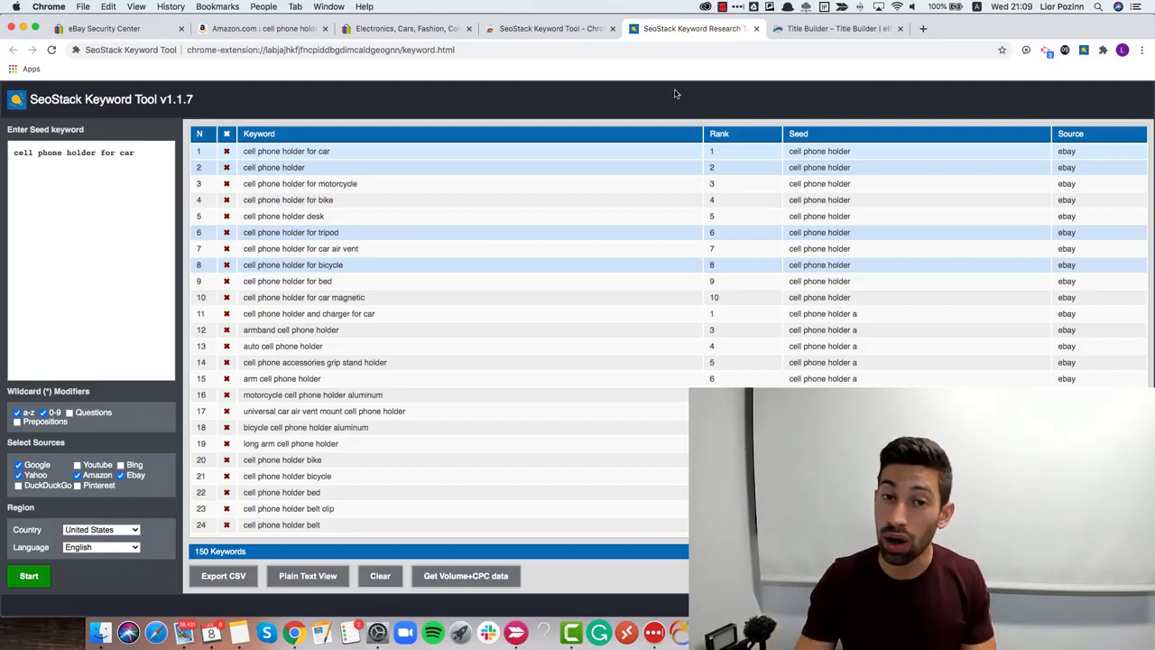
{"action": "double_click", "coordinate": [323, 200]}
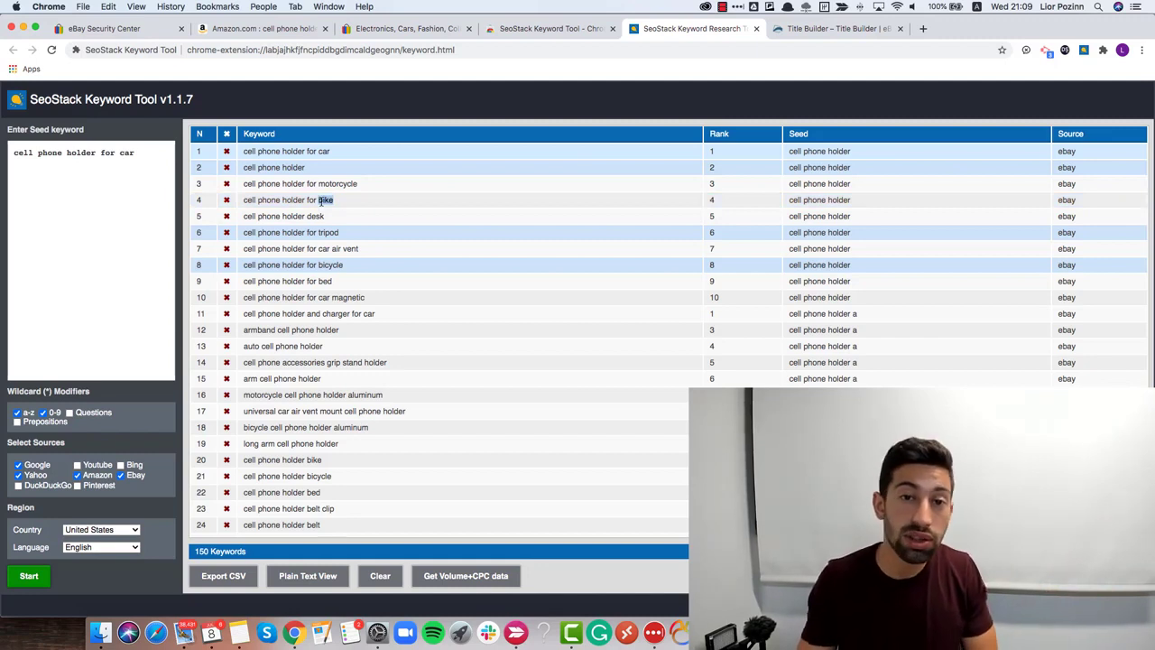